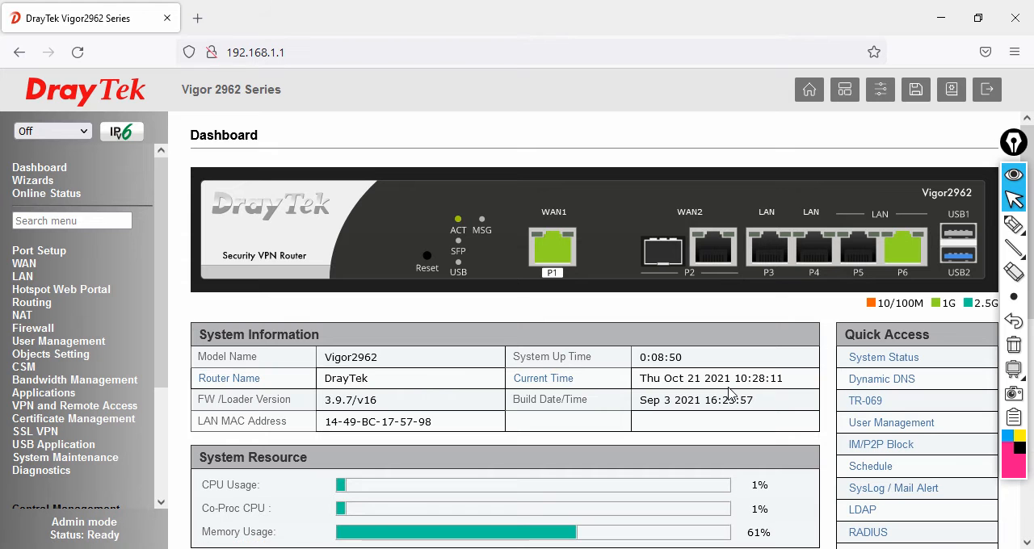
- Draw a pink arrow from port P4, write 192.168.100.0/24 above it, and erase the arrow
left_click(1013, 223)
left_click_drag(808, 239, 773, 146)
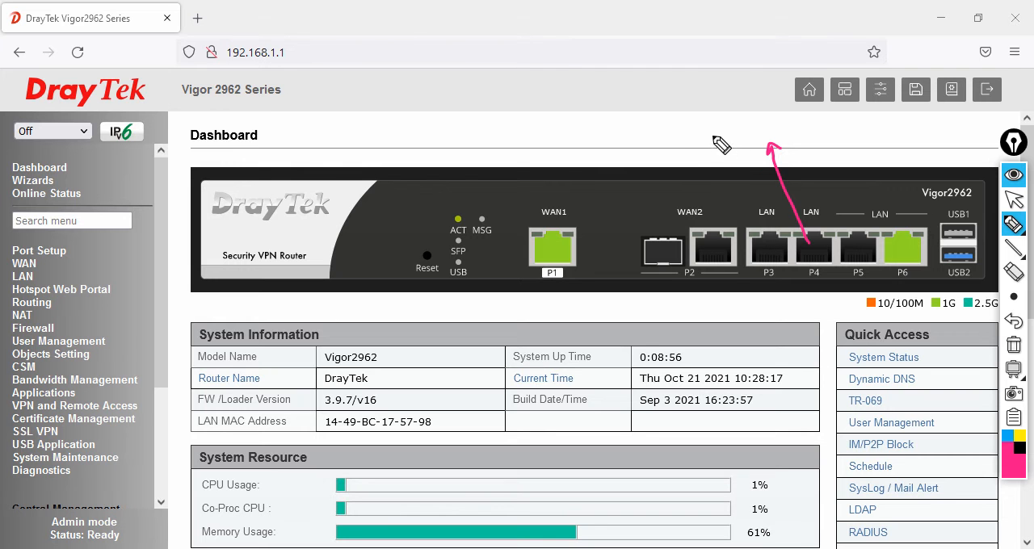
left_click_drag(693, 139, 803, 132)
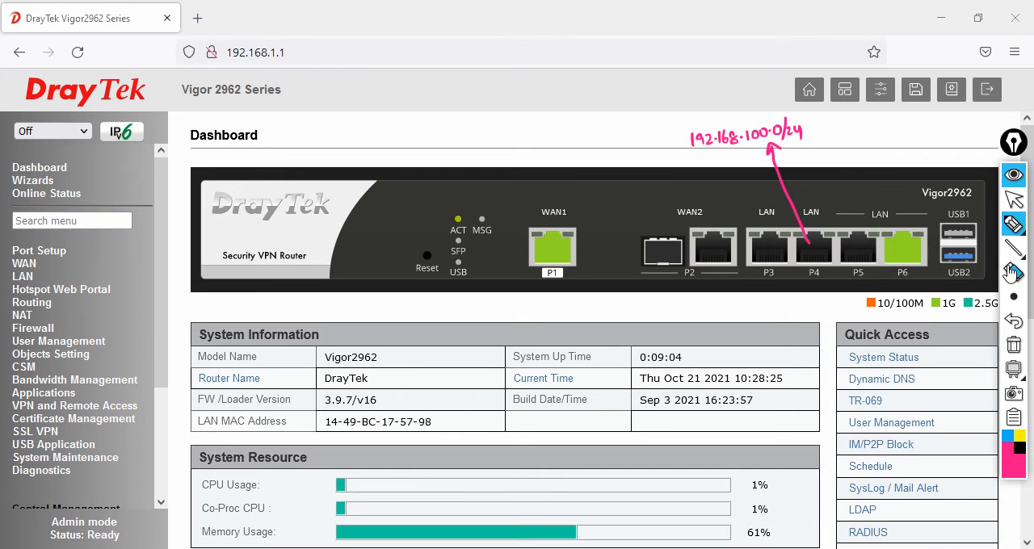
left_click(1013, 296)
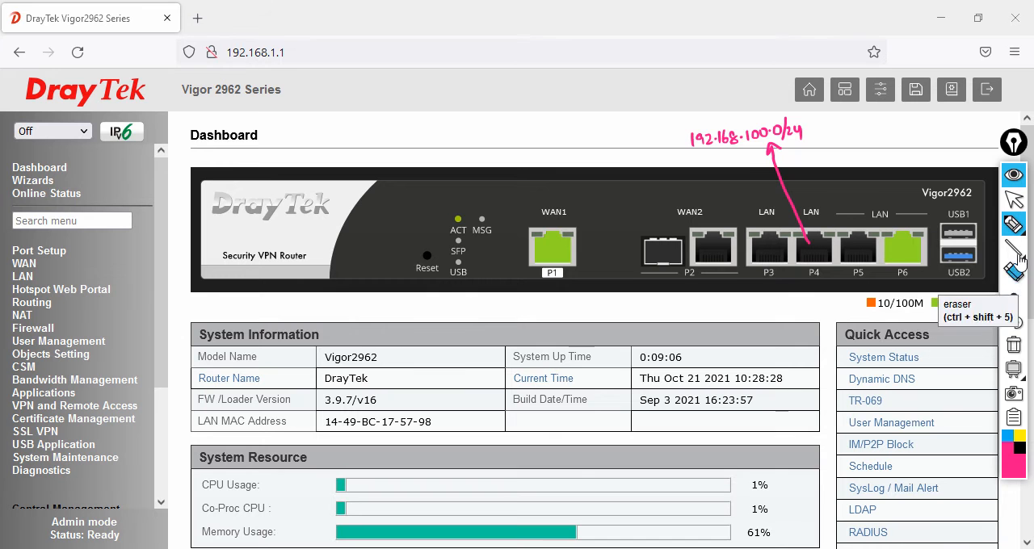
left_click(1013, 272)
left_click(790, 196)
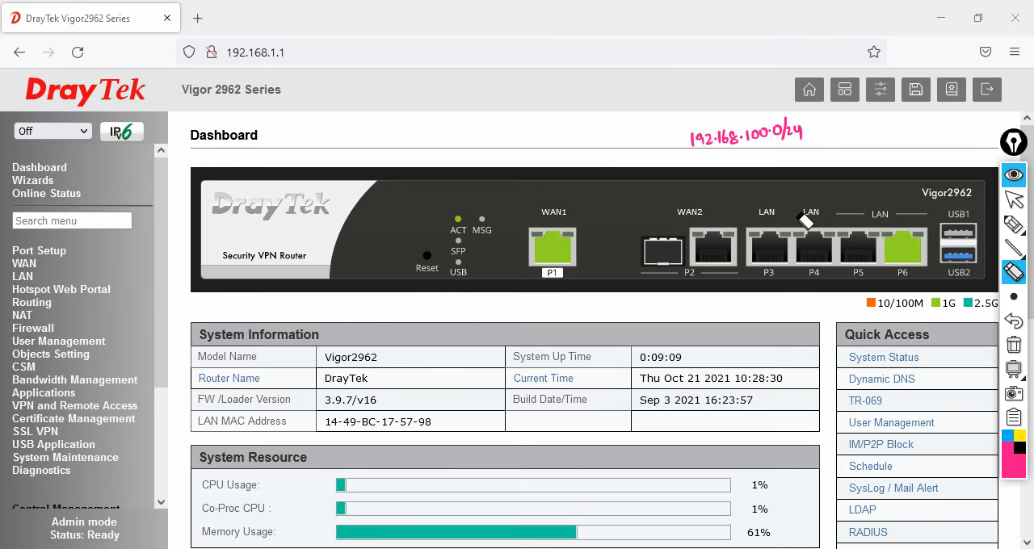
- Draw arrows from ports P3, P4 and P5, label P4 as 101.0/24 and P5 as 102.0/24, and clear all annotations
left_click(1013, 224)
left_click_drag(764, 242, 759, 165)
mouse_move(812, 239)
left_mouse_down()
mouse_move(855, 142)
mouse_move(848, 134)
left_mouse_up()
mouse_move(856, 126)
left_mouse_down()
mouse_move(854, 133)
mouse_move(877, 123)
mouse_move(881, 135)
mouse_move(903, 133)
left_mouse_up()
left_click(870, 130)
mouse_move(855, 242)
left_mouse_down()
mouse_move(938, 135)
mouse_move(958, 124)
mouse_move(980, 124)
mouse_move(984, 134)
left_mouse_up()
left_click(974, 130)
left_click_drag(989, 124, 999, 134)
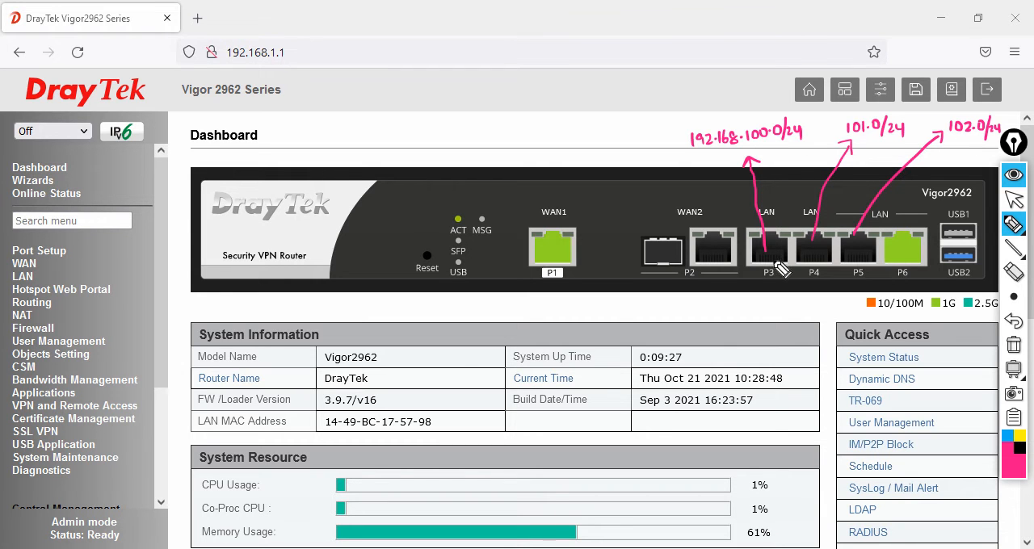
left_click(1011, 345)
left_click(1014, 201)
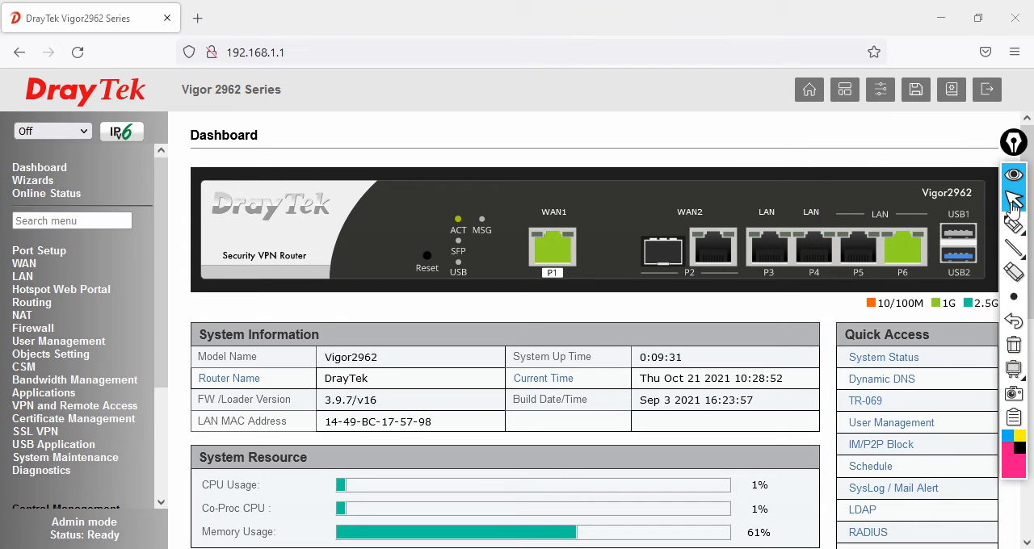
- Open the LAN general setup and examine the LAN 1 entry and its IP address
left_click(31, 277)
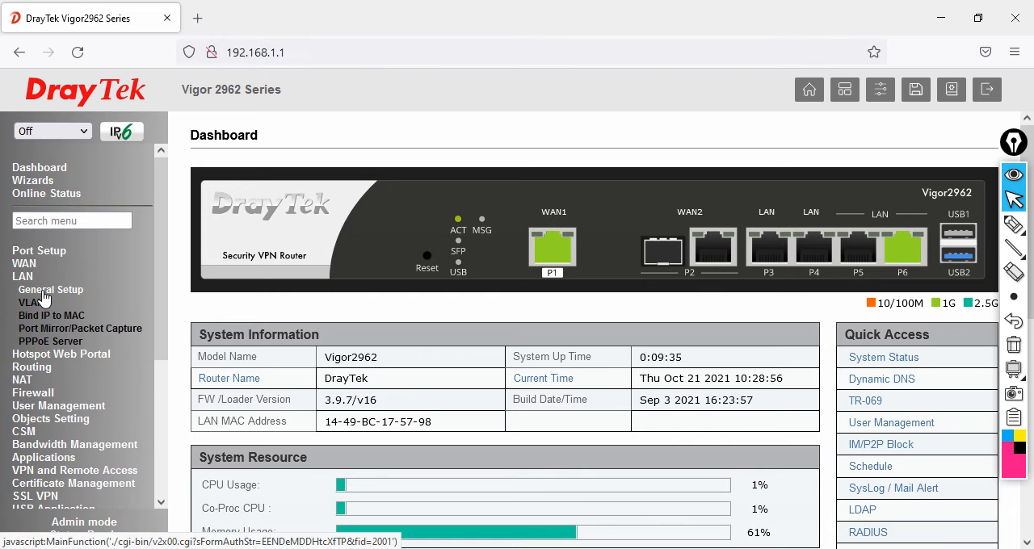
left_click(44, 290)
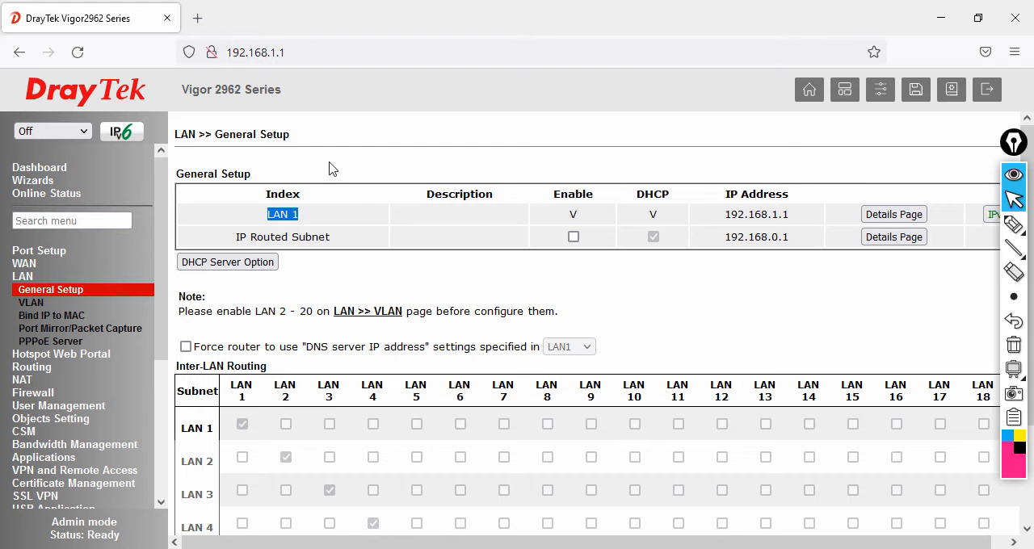
left_click(293, 214)
left_click_drag(294, 214, 311, 224)
left_click_drag(727, 214, 806, 222)
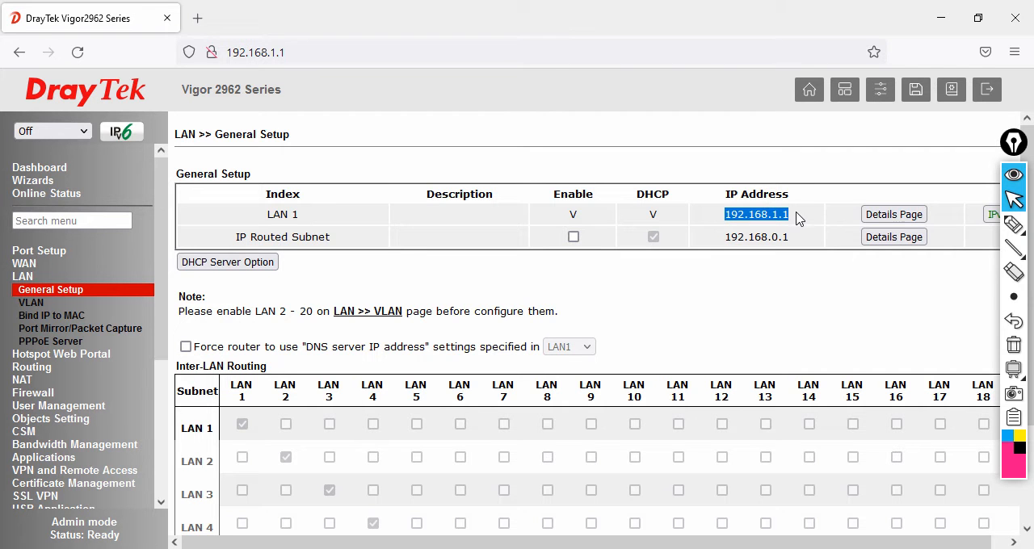
- Enable VLAN configuration, assigning port P6 to VLAN0 with subnet LAN 1 and port P3 to VLAN1 with subnet LAN 2
left_click(32, 303)
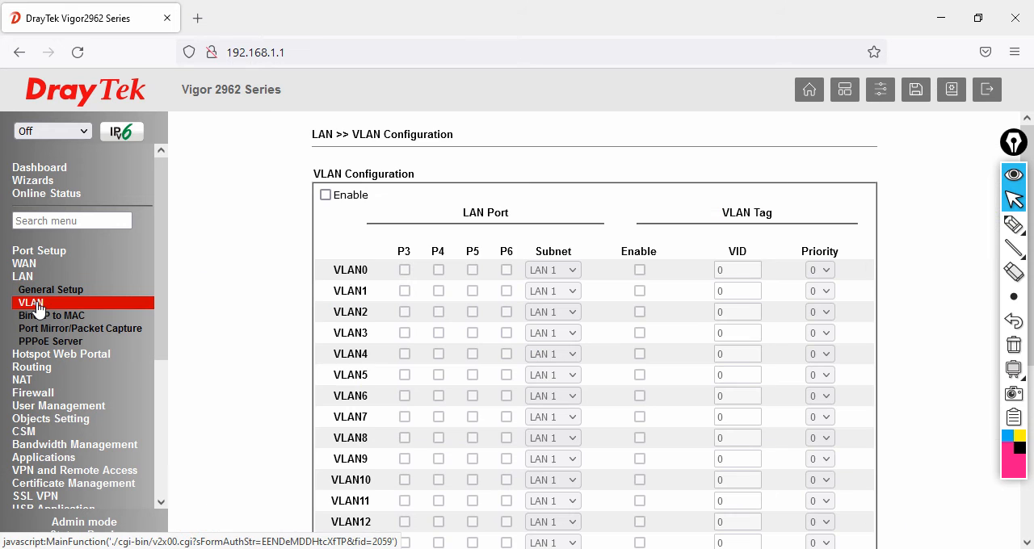
left_click(325, 196)
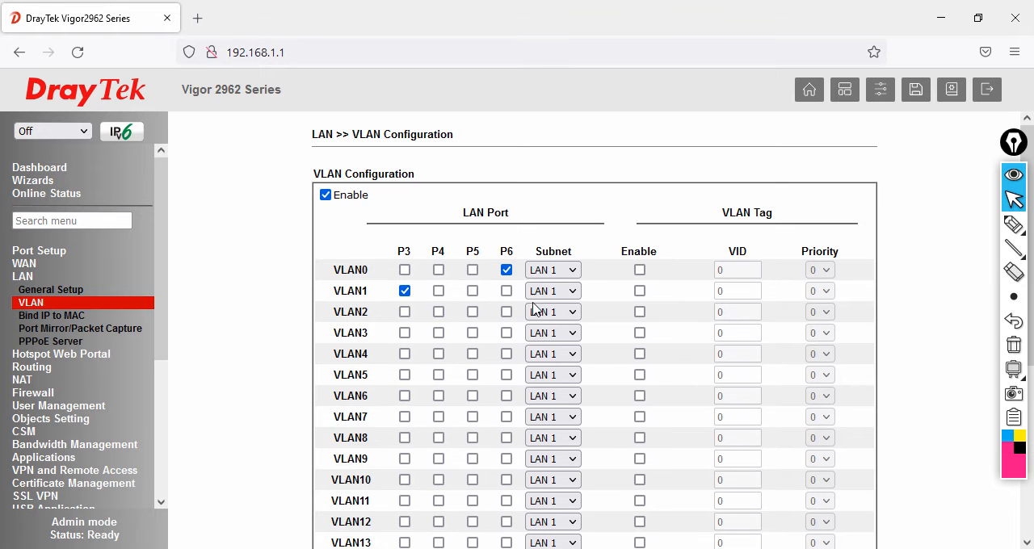
left_click(560, 293)
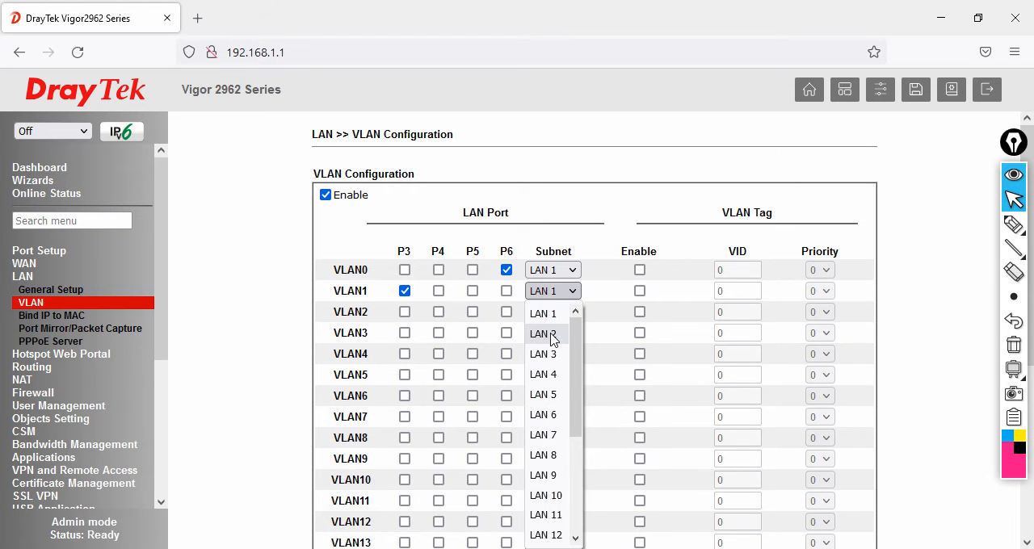
left_click(550, 335)
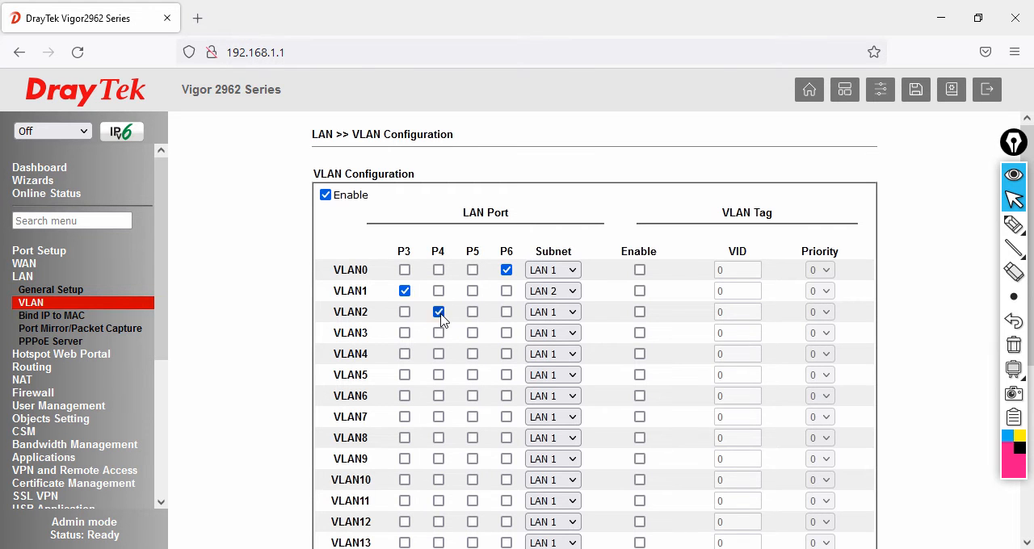
- Assign VLAN2 with port P4 to subnet LAN 3 and VLAN3 with port P5 to subnet LAN 4
left_click(570, 315)
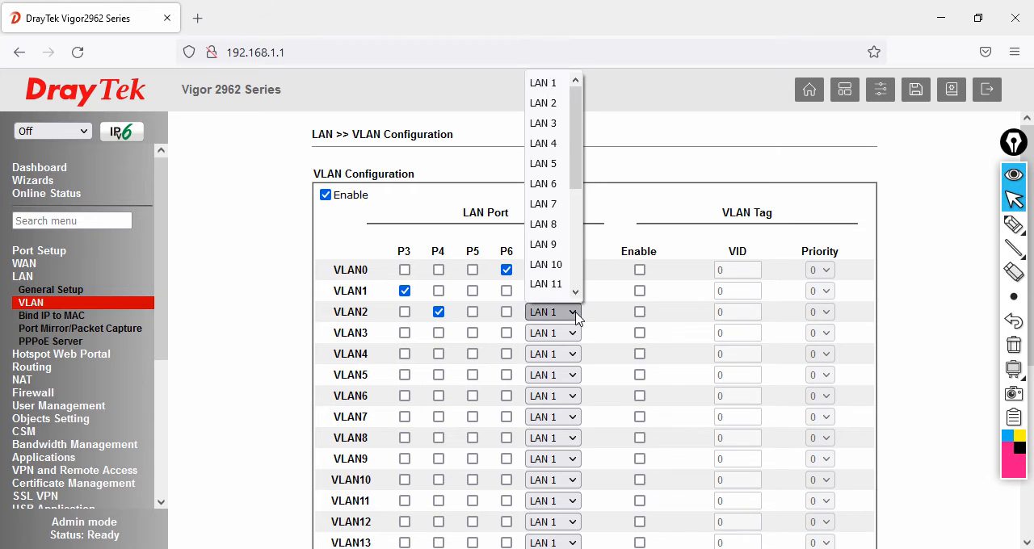
left_click(555, 122)
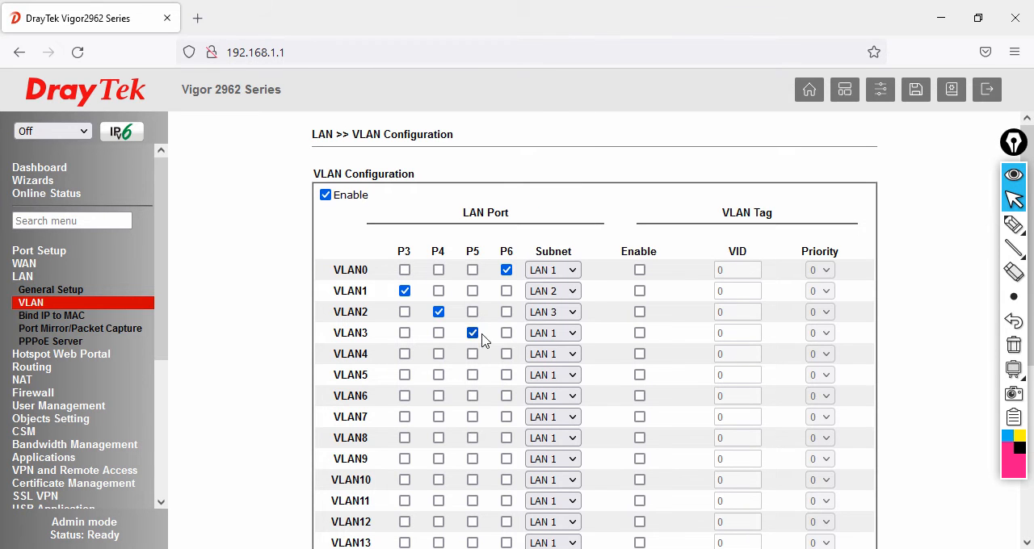
left_click(545, 336)
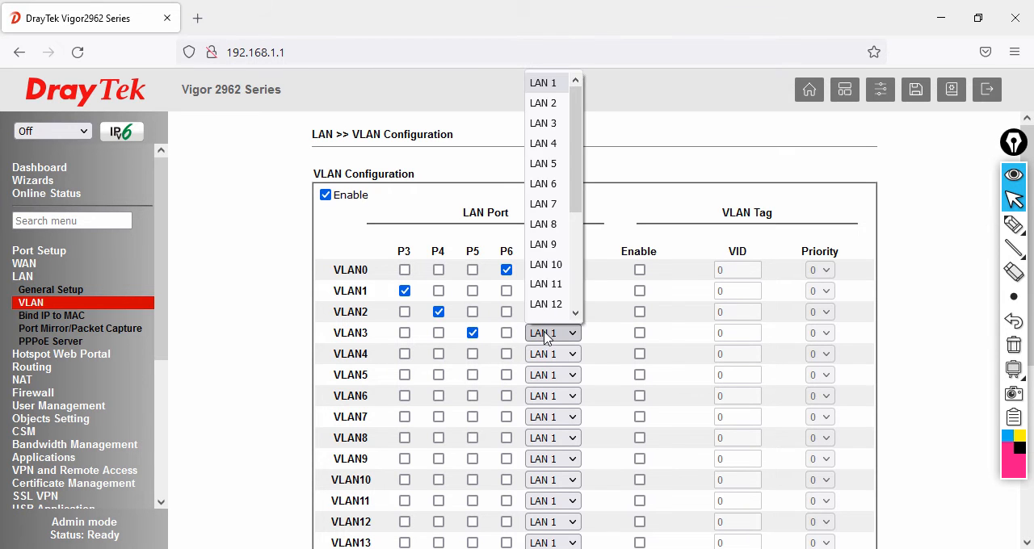
left_click(556, 143)
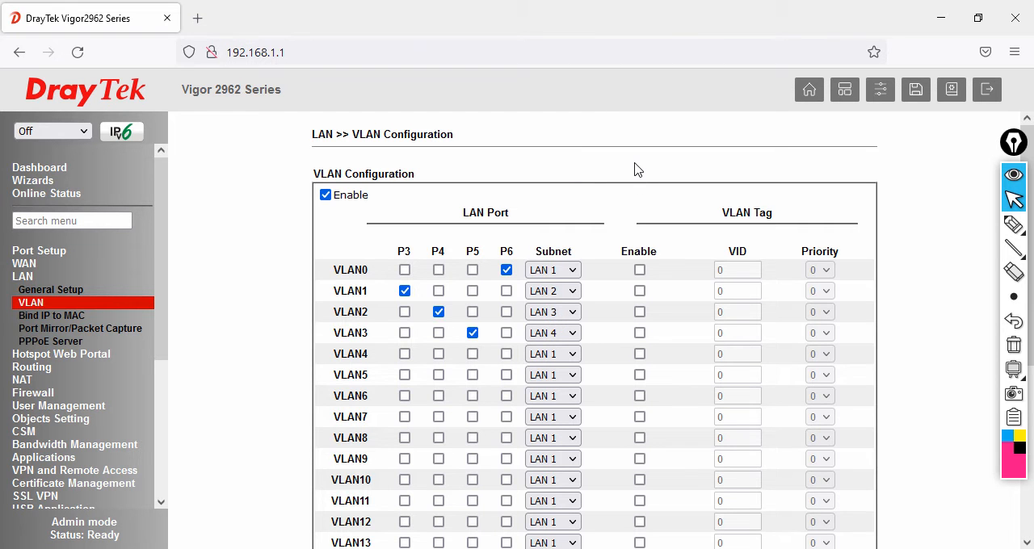
- Annotate the VLAN rows in pink with 192.168.1.0/24 for LAN 1, 2.0/24 for LAN 2, 3.0/24 for LAN 3 and 4.0/24 for LAN 4
left_click(938, 225)
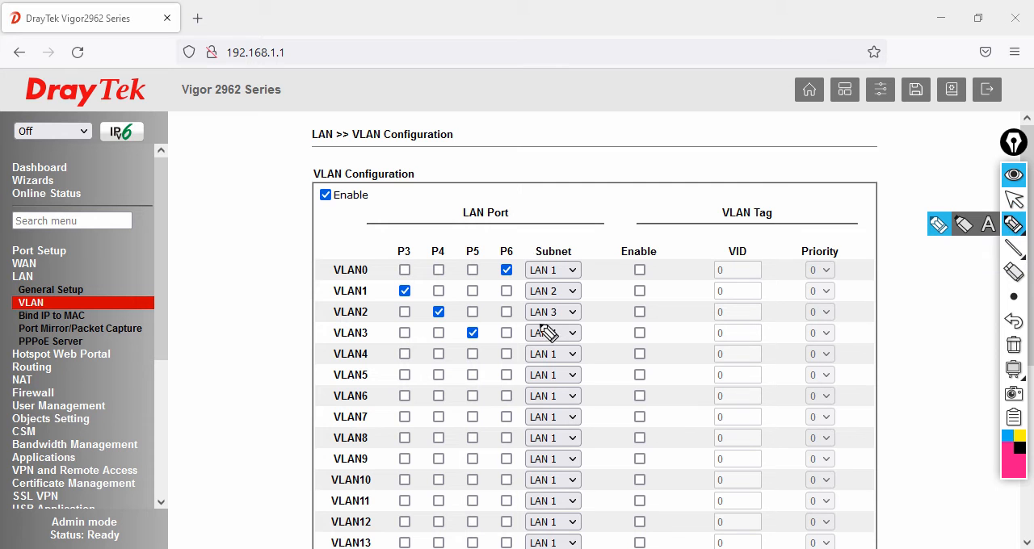
mouse_move(580, 240)
left_mouse_down()
mouse_move(529, 237)
mouse_move(499, 273)
mouse_move(559, 279)
mouse_move(593, 263)
mouse_move(581, 246)
mouse_move(678, 195)
left_mouse_up()
mouse_move(665, 195)
left_mouse_down()
mouse_move(674, 206)
mouse_move(685, 186)
left_mouse_up()
mouse_move(694, 171)
left_mouse_down()
mouse_move(732, 174)
mouse_move(795, 153)
mouse_move(729, 143)
mouse_move(727, 203)
mouse_move(803, 129)
left_mouse_up()
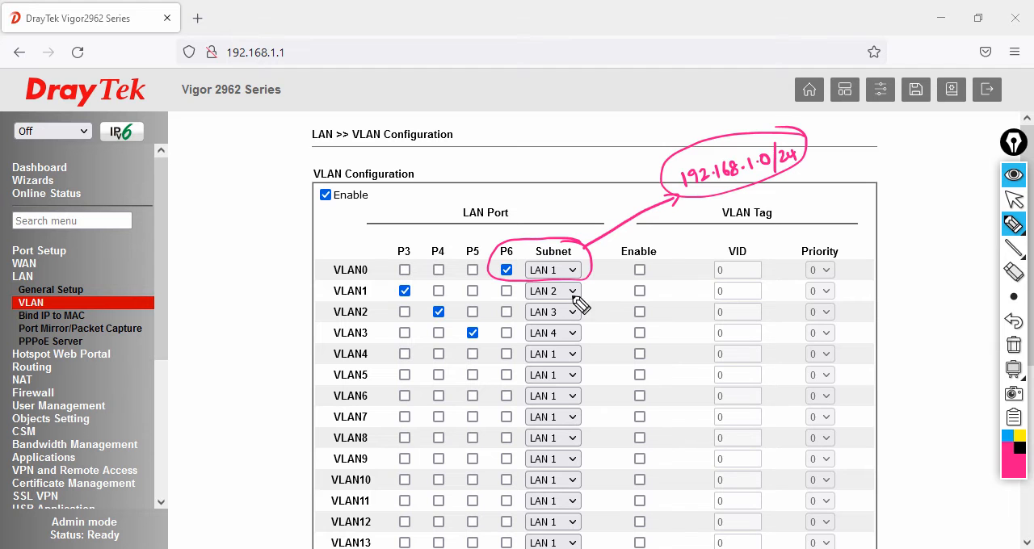
mouse_move(590, 290)
left_mouse_down()
mouse_move(686, 278)
mouse_move(722, 288)
mouse_move(714, 297)
left_mouse_up()
left_click_drag(595, 316, 708, 315)
mouse_move(592, 337)
left_mouse_down()
mouse_move(649, 333)
mouse_move(699, 358)
mouse_move(711, 346)
mouse_move(708, 363)
left_mouse_up()
- Draw black arrows outward from the 2.0/24, 3.0/24 and 4.0/24 notes
left_click(1019, 448)
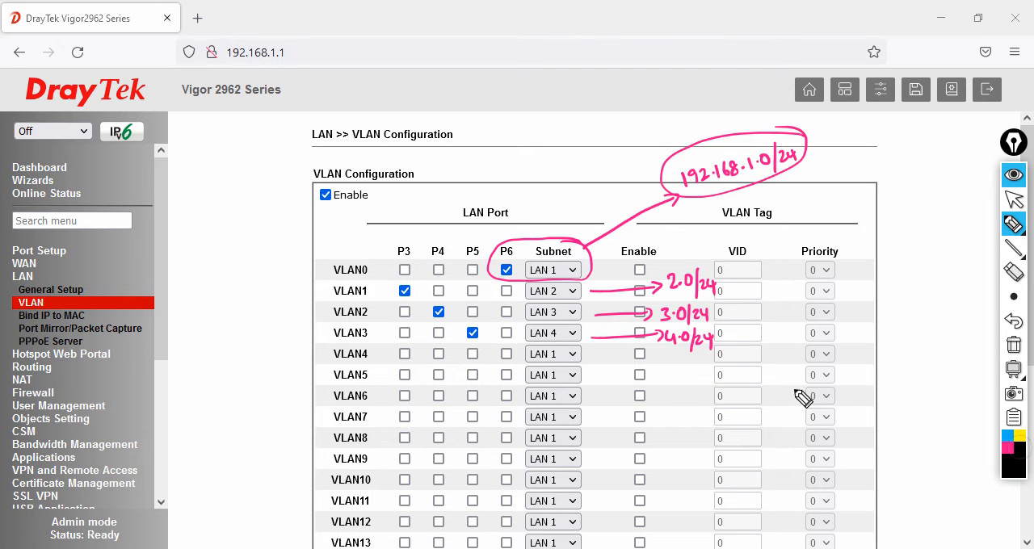
mouse_move(730, 282)
left_mouse_down()
mouse_move(876, 284)
mouse_move(862, 291)
left_mouse_up()
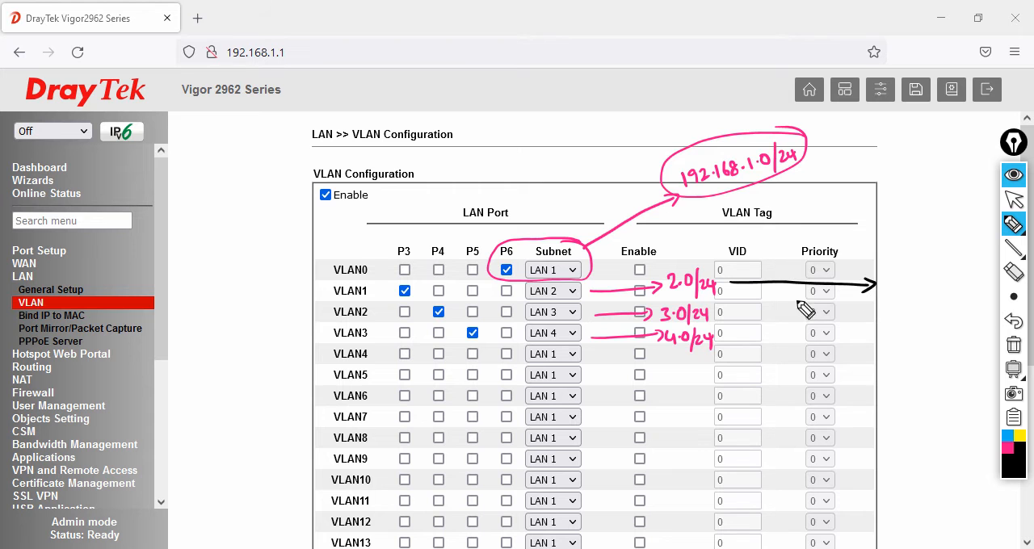
left_click_drag(730, 311, 862, 316)
left_click_drag(731, 341, 877, 341)
left_click_drag(870, 335, 871, 346)
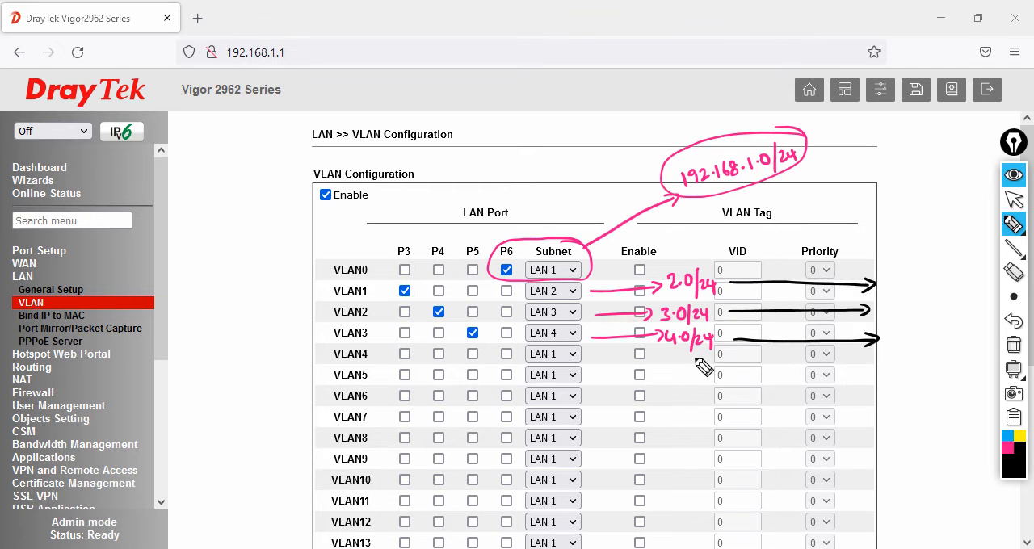
- Add further handwritten marks around the subnet notes and beside the black arrows, and clear all annotations
left_click_drag(668, 296, 679, 294)
mouse_move(660, 327)
left_mouse_down()
mouse_move(670, 323)
mouse_move(676, 345)
left_mouse_up()
left_click_drag(890, 282, 1001, 282)
mouse_move(913, 306)
left_mouse_down()
mouse_move(923, 318)
mouse_move(971, 312)
left_mouse_up()
mouse_move(913, 330)
left_mouse_down()
mouse_move(914, 342)
mouse_move(977, 338)
left_mouse_up()
mouse_move(985, 260)
left_mouse_down()
mouse_move(928, 257)
mouse_move(910, 361)
mouse_move(957, 266)
left_mouse_up()
mouse_move(921, 406)
left_mouse_down()
mouse_move(927, 358)
mouse_move(936, 371)
mouse_move(922, 418)
mouse_move(969, 415)
left_mouse_up()
mouse_move(976, 415)
left_mouse_down()
mouse_move(981, 403)
mouse_move(967, 421)
left_mouse_up()
left_click_drag(929, 434, 976, 428)
mouse_move(1014, 365)
left_click(1014, 345)
left_click(1013, 201)
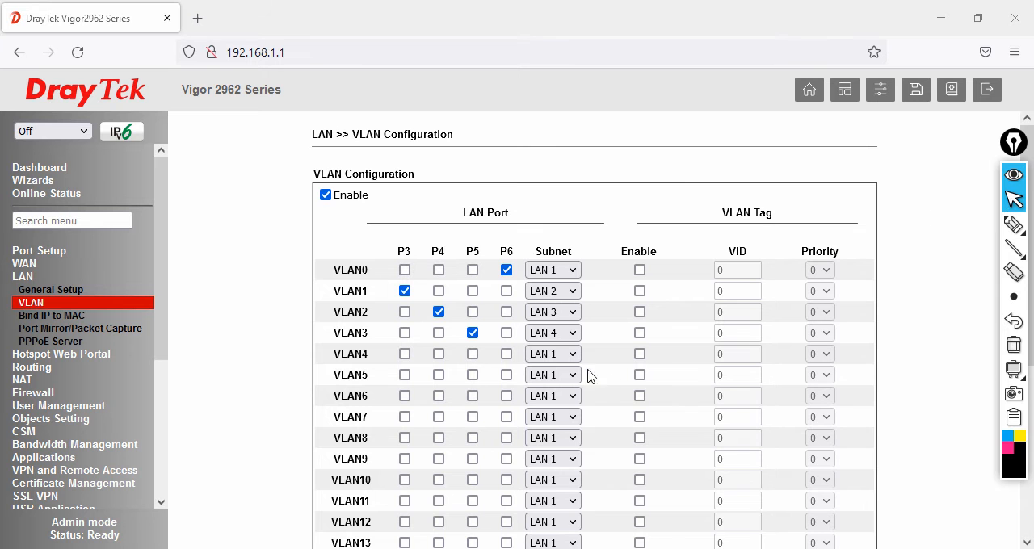
- Save the VLAN configuration and confirm enabling the LAN 2, LAN 3 and LAN 4 subnets
scroll(807, 394, "down", 4)
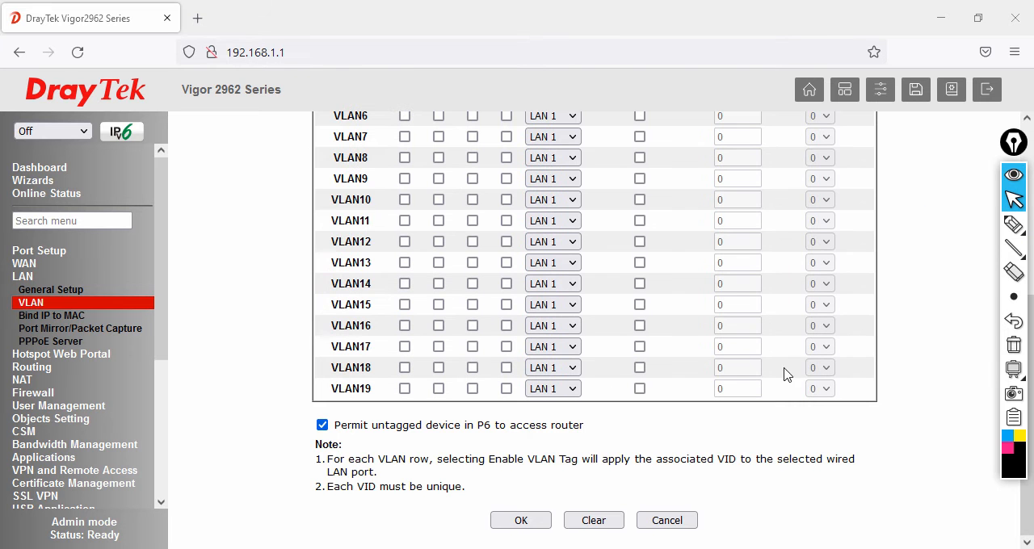
left_click(530, 524)
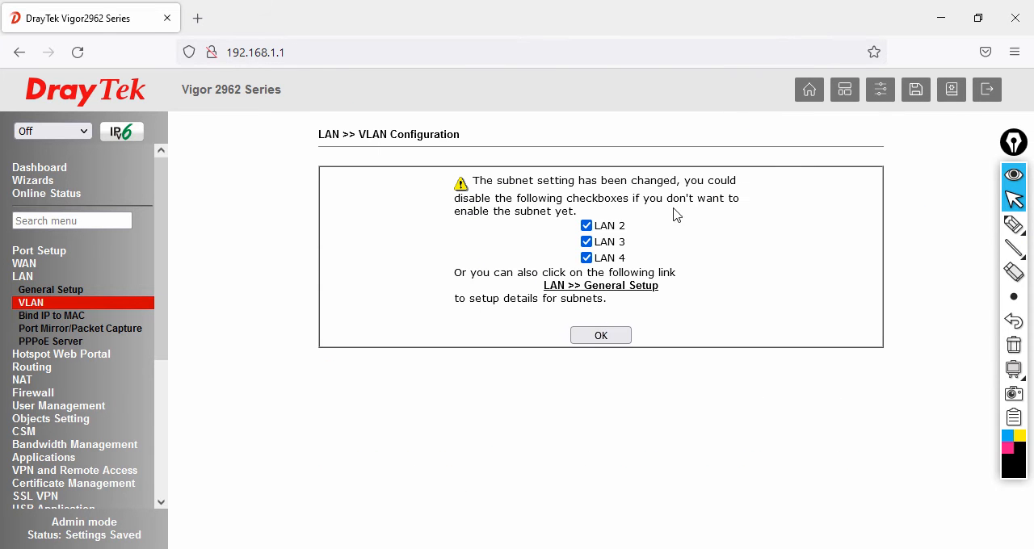
left_click(620, 336)
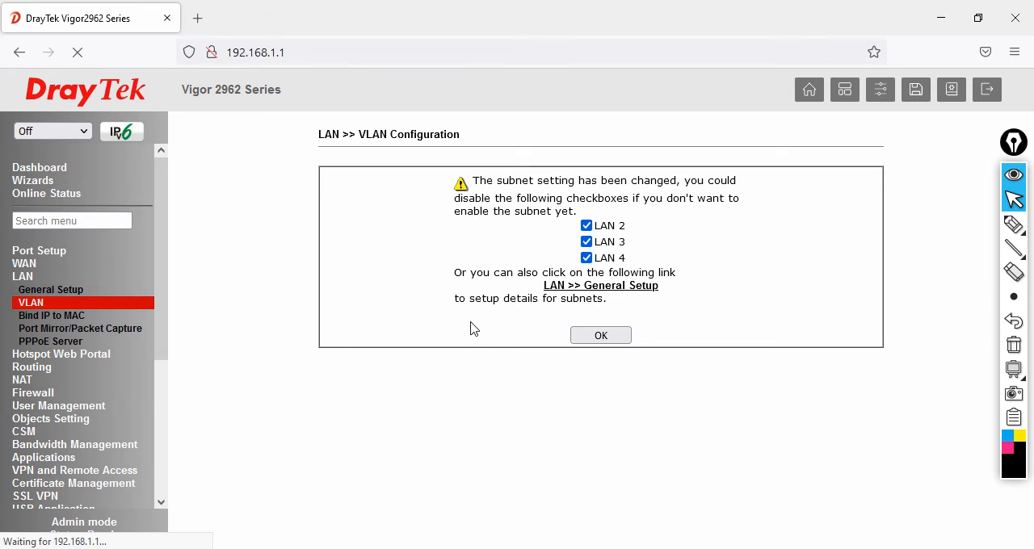
- Open Command Prompt and run ping -t 192.168.1.1 to monitor the router's reachability
key("super+r")
type("cmd")
key("Return")
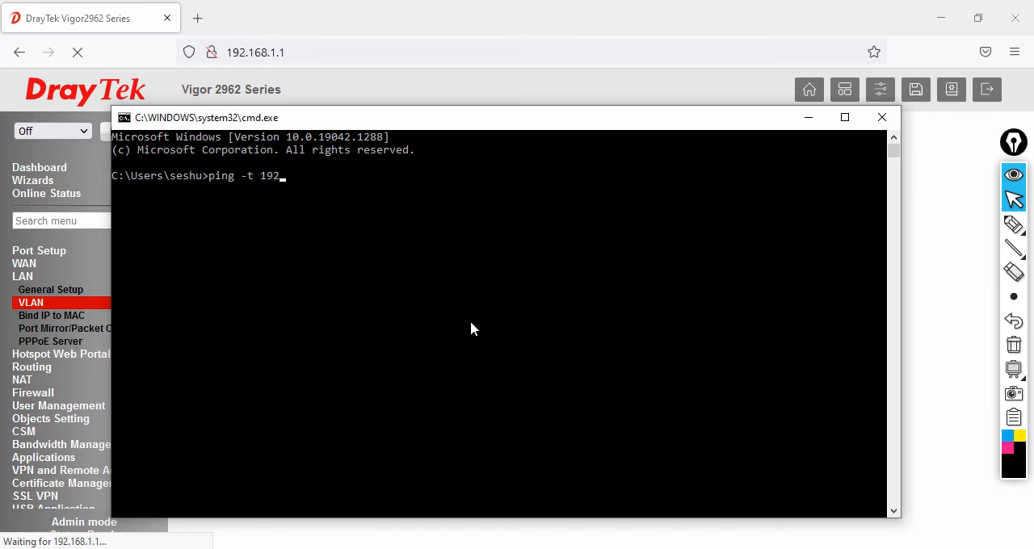
type("ping -t 192.168.1.1")
key("Return")
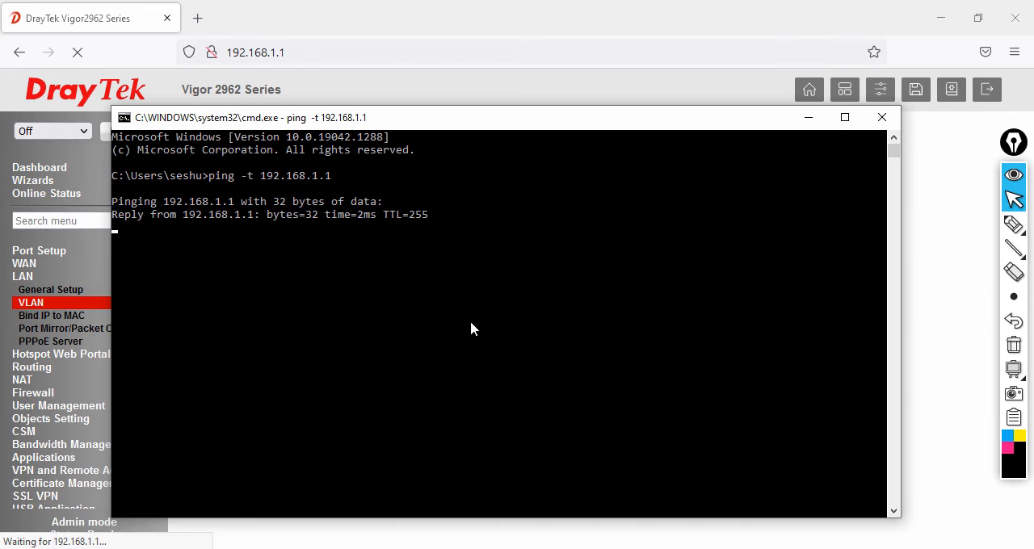
left_click(820, 123)
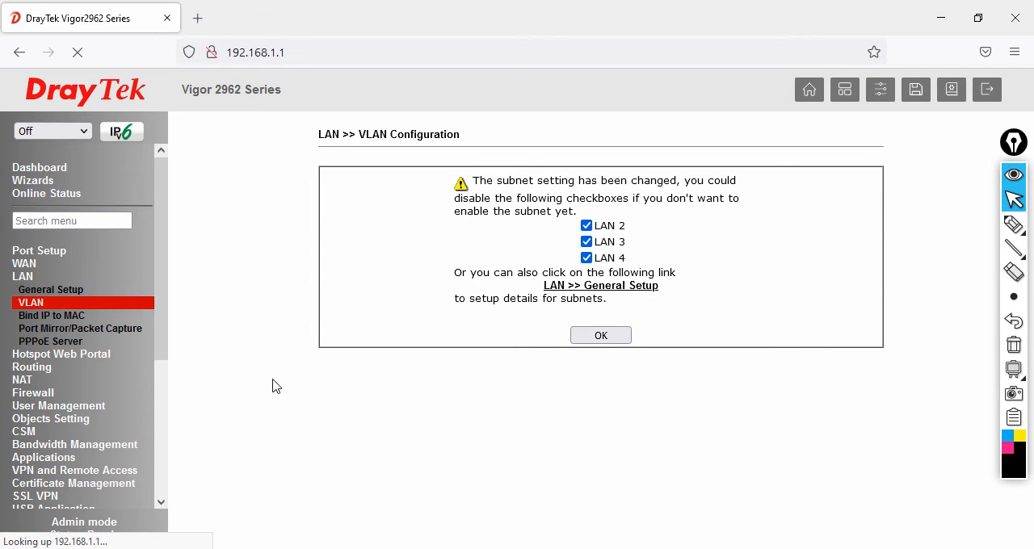
left_click(549, 548)
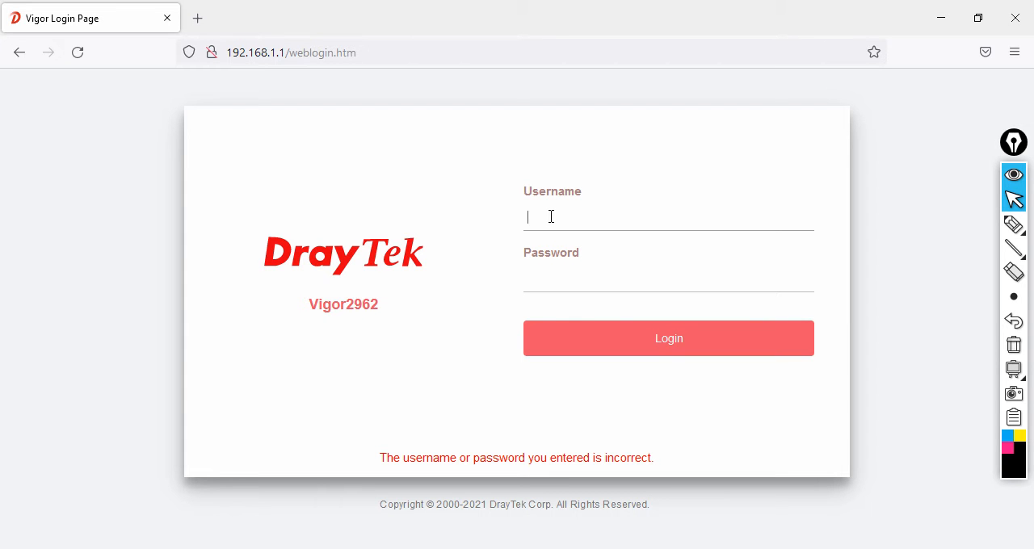
- Log back in to the router with the administrator username and account password
type("in")
key("Tab")
type("adm")
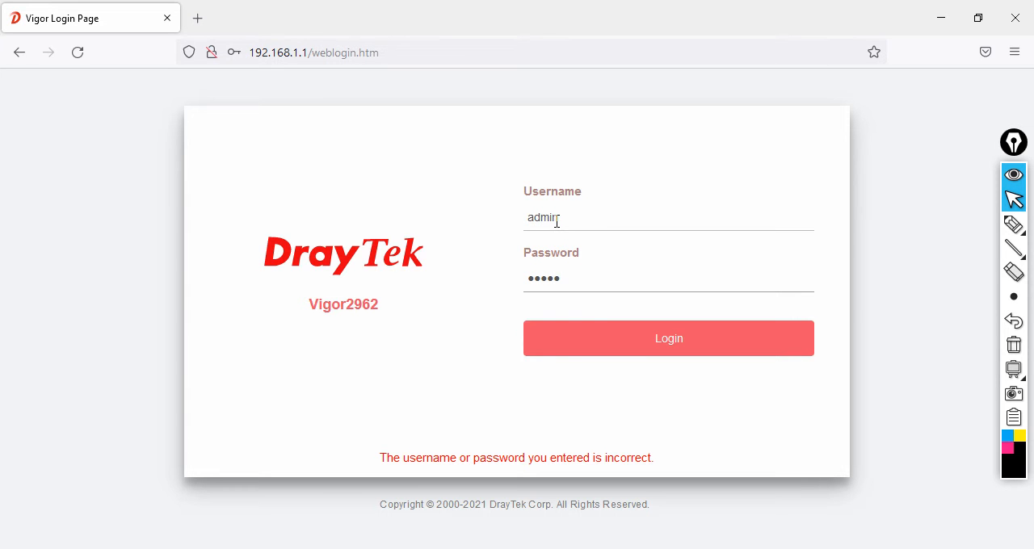
type("in")
left_click(589, 349)
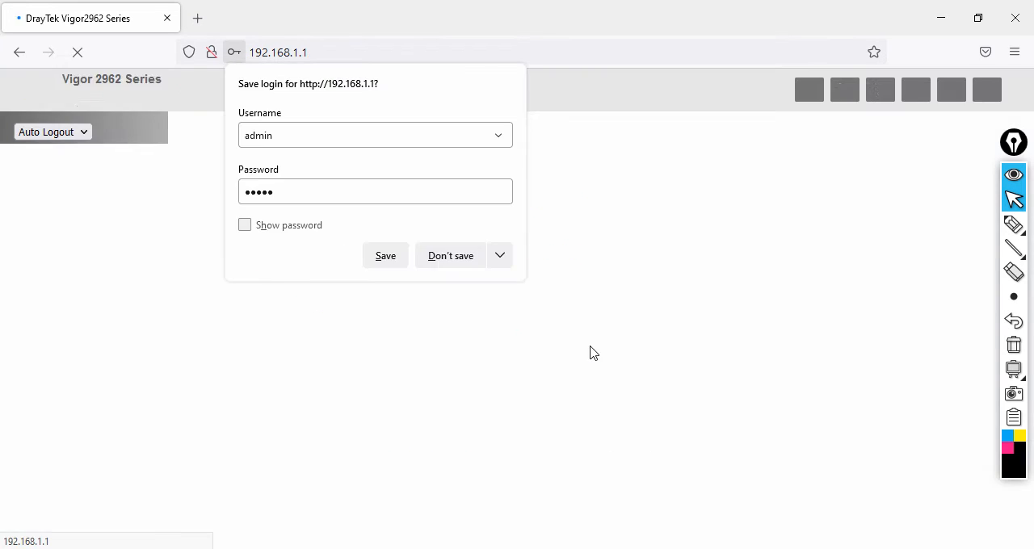
left_click(651, 342)
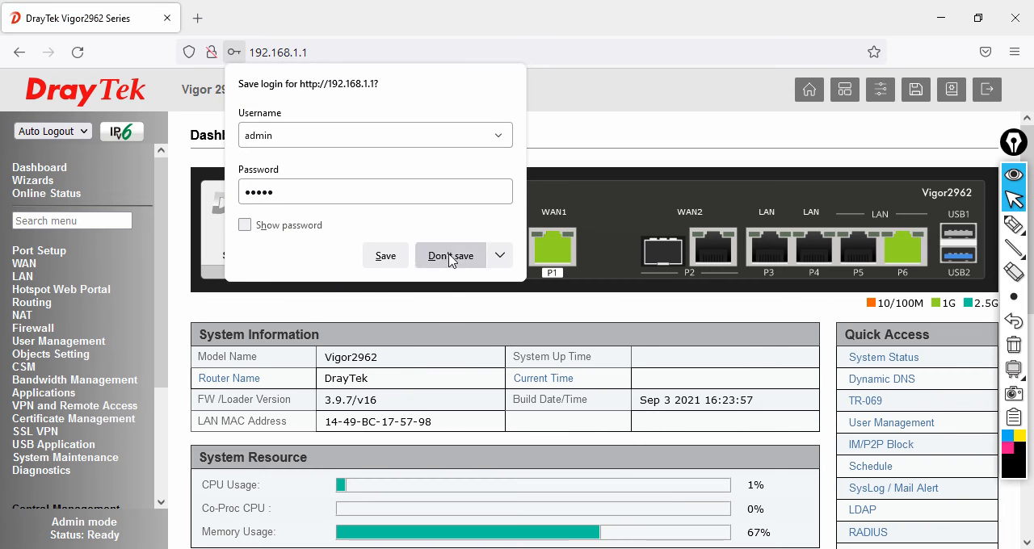
- Decline saving the login in the browser and open the LAN general setup
left_click(436, 320)
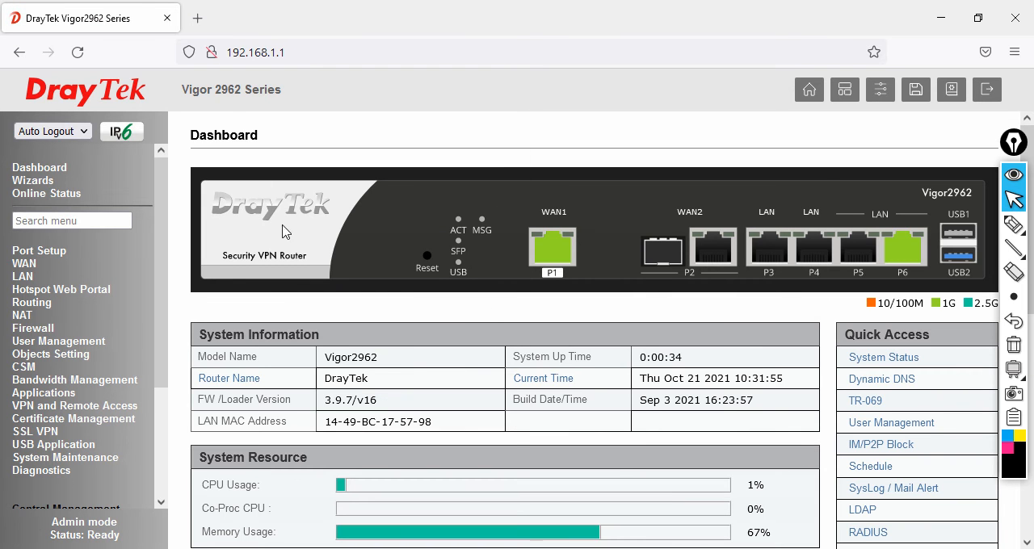
left_click(21, 277)
left_click(36, 290)
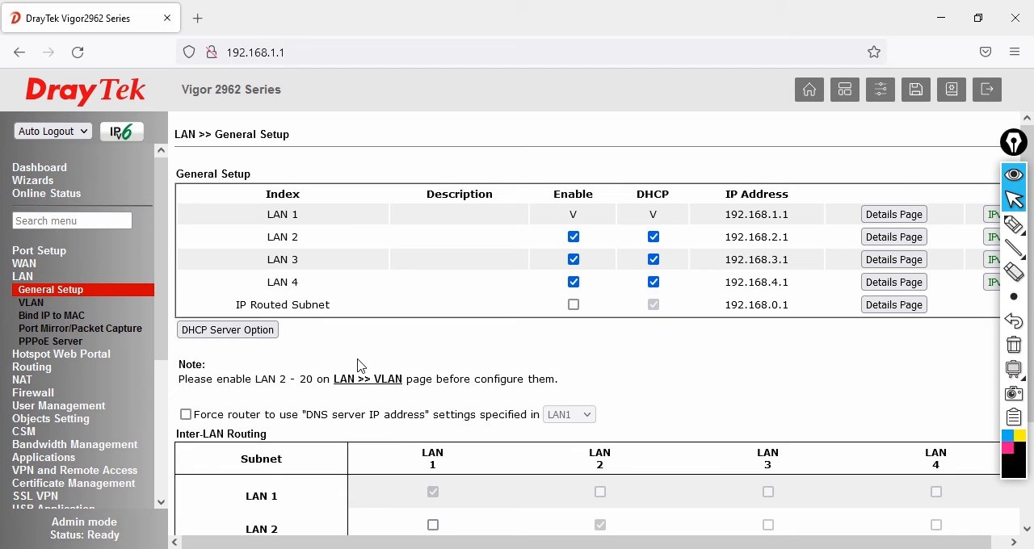
- Circle the LAN 2, LAN 3 and LAN 4 IP addresses with the annotation pen, and clear the markings
left_click(1014, 224)
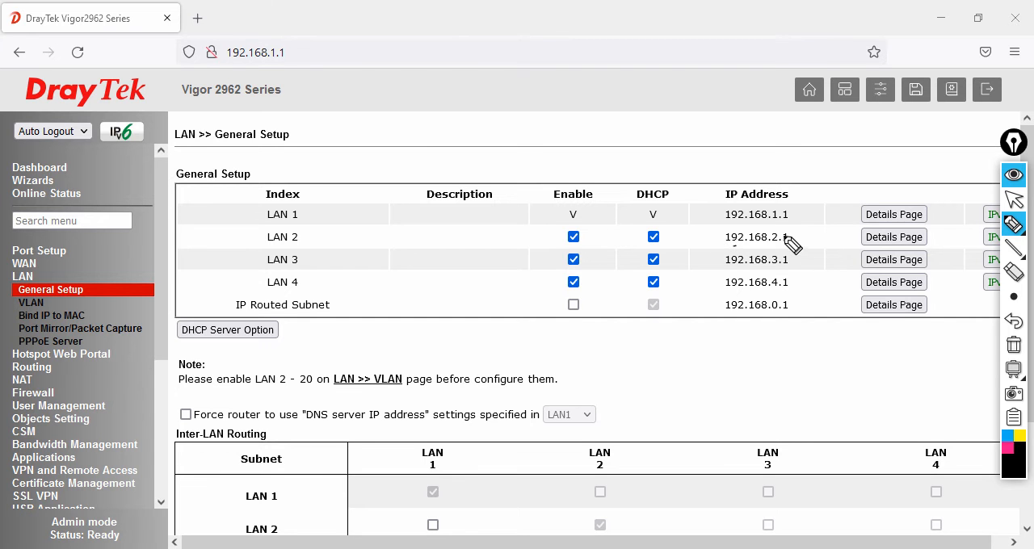
mouse_move(785, 229)
left_mouse_down()
mouse_move(727, 246)
mouse_move(792, 235)
mouse_move(803, 257)
mouse_move(720, 289)
mouse_move(733, 270)
left_mouse_up()
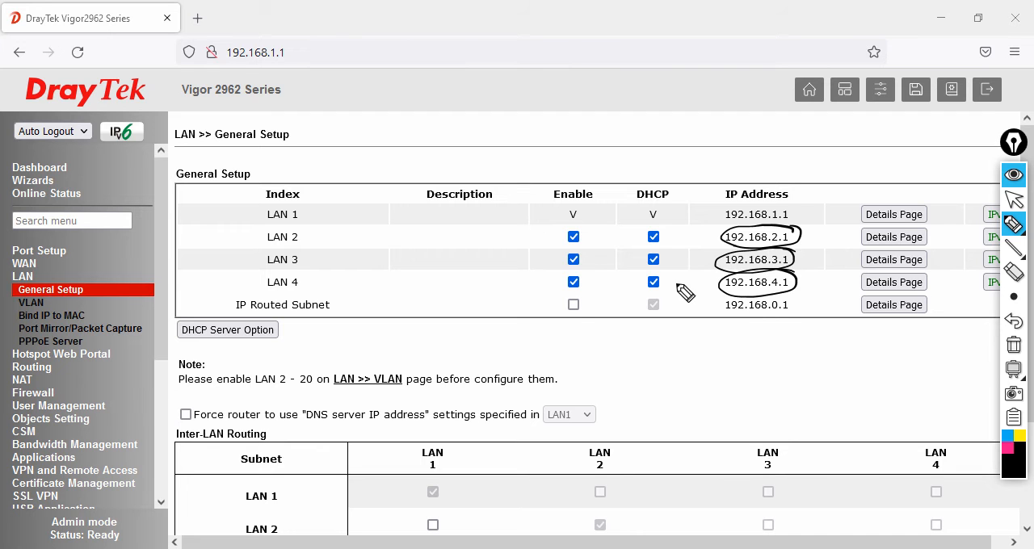
left_click(1015, 345)
left_click(1013, 199)
- Open the LAN 2 details and set its IP address to 192.168.100.1
left_click(919, 236)
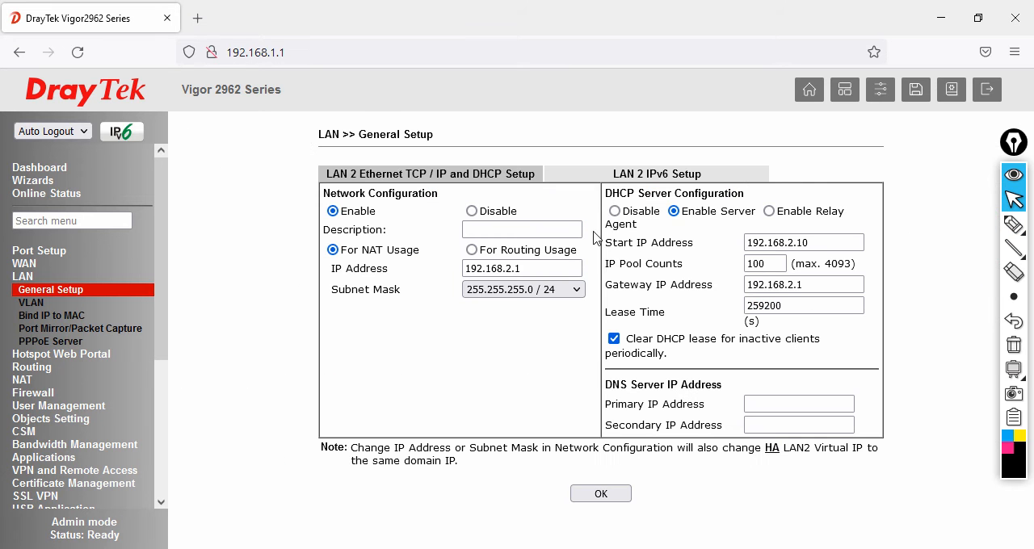
left_click_drag(566, 268, 330, 267)
type("192.")
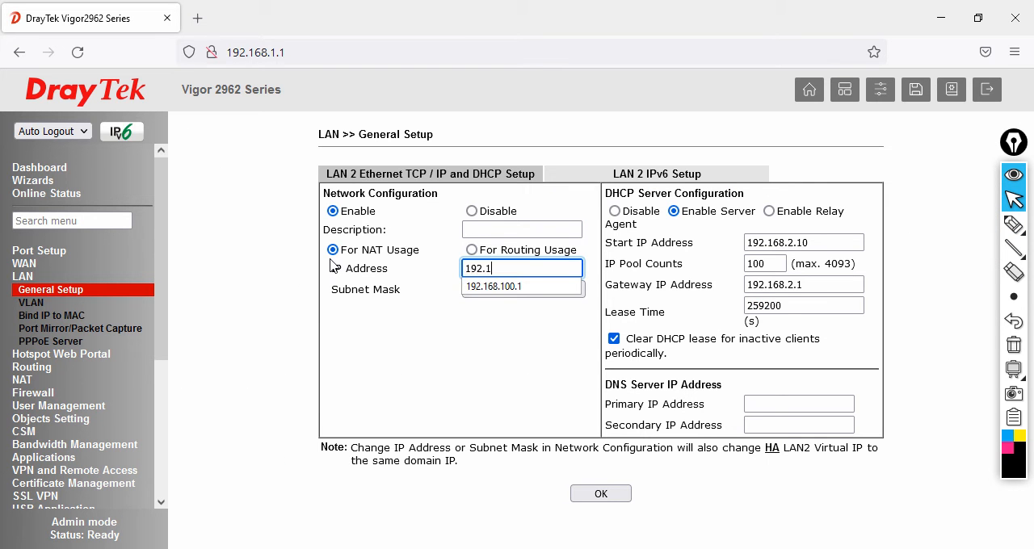
type("168.100.1")
key("Tab")
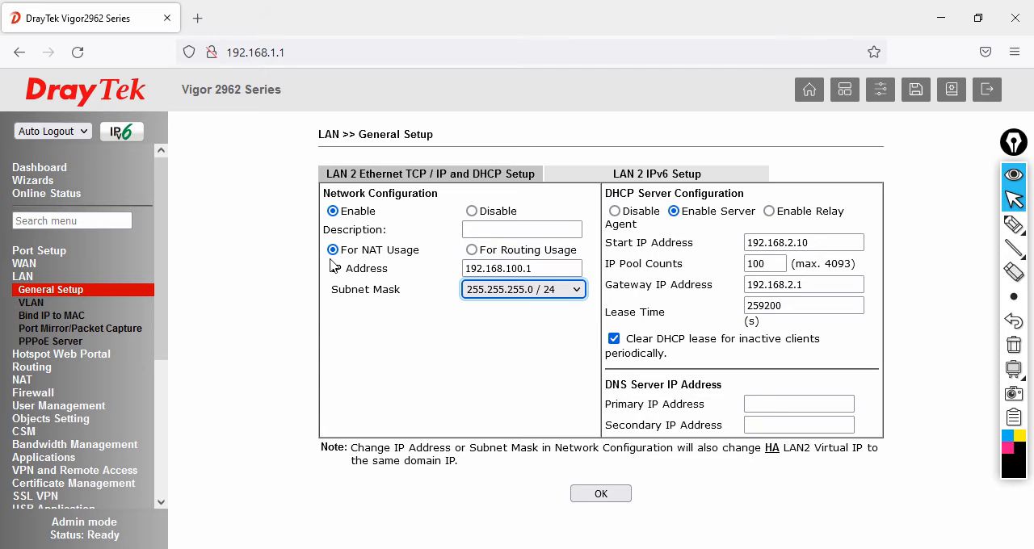
- Set the LAN 2 DHCP start IP address to 192.168.100.20 and the gateway IP address to 192.168.100.1
left_click_drag(835, 242, 624, 243)
type("192.168.100.")
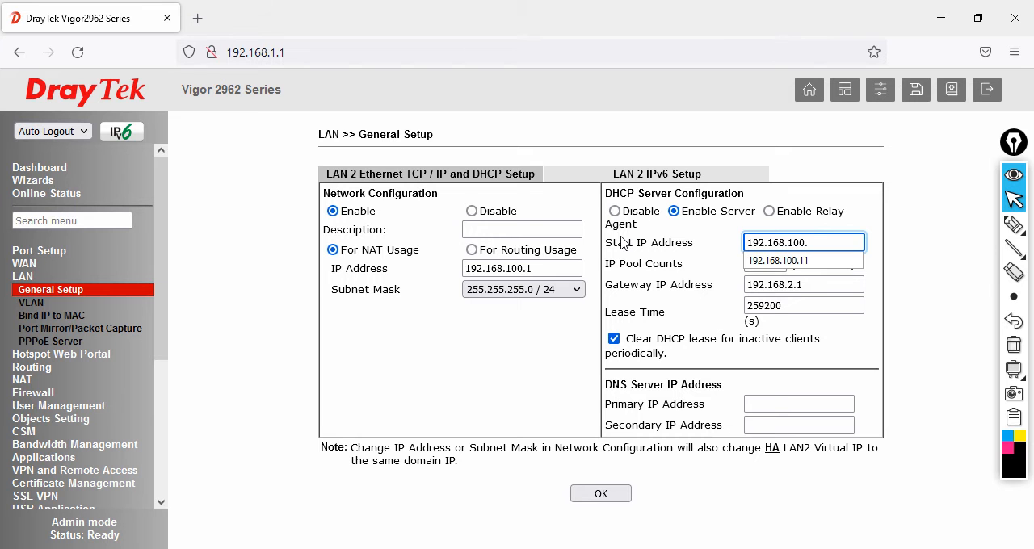
type("20")
key("Tab")
key("Tab")
type("102")
key("BackSpace")
key("BackSpace")
type("92.16")
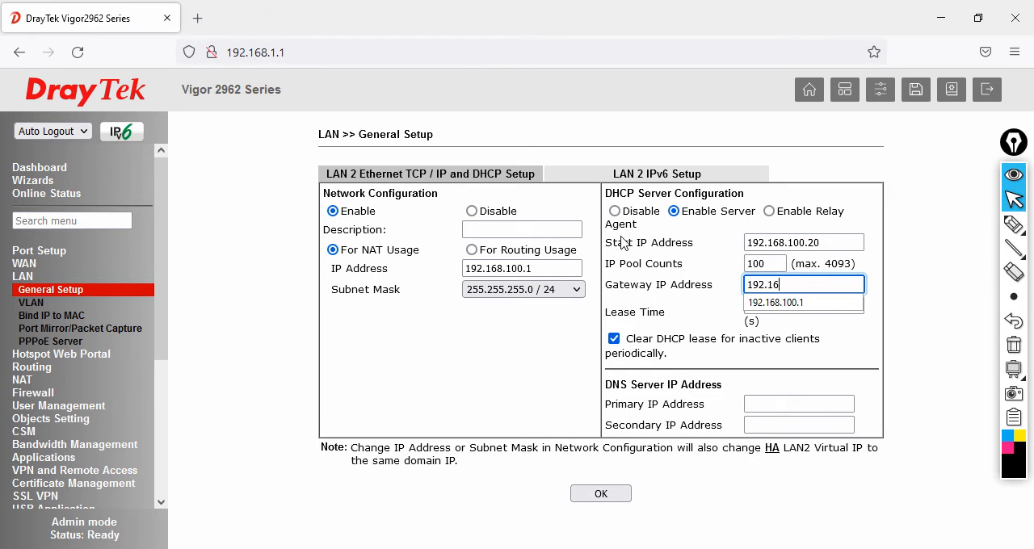
type("8.100.1")
key("Tab")
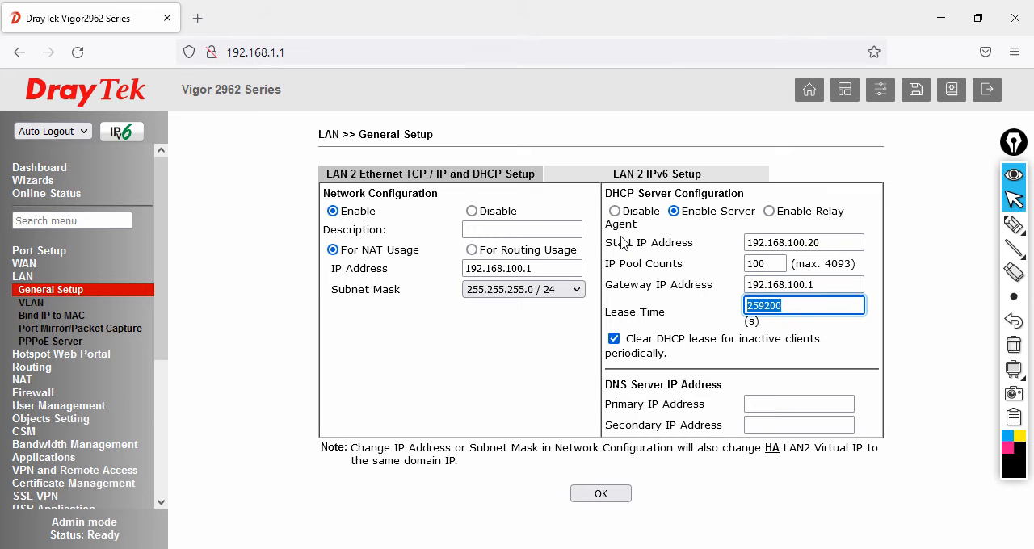
- Set the LAN 2 DNS servers to 213.42.20.20 as primary and 195.229.241.222 as secondary
left_click(793, 406)
type("2")
left_click(775, 421)
left_click(795, 425)
left_click(795, 443)
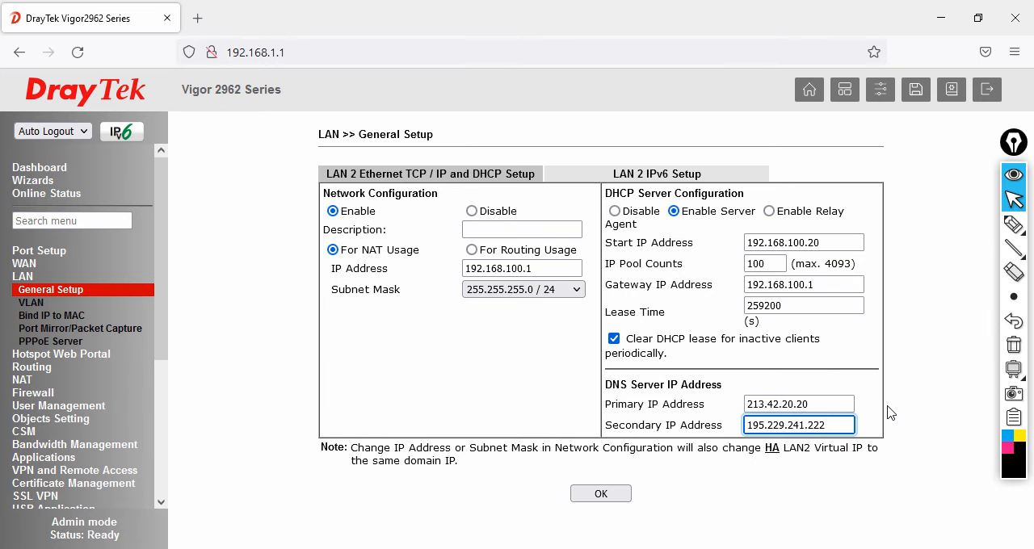
- Save the LAN 2 settings, confirming the IP change, and reboot the router using the current configuration
left_click(618, 495)
left_click(645, 349)
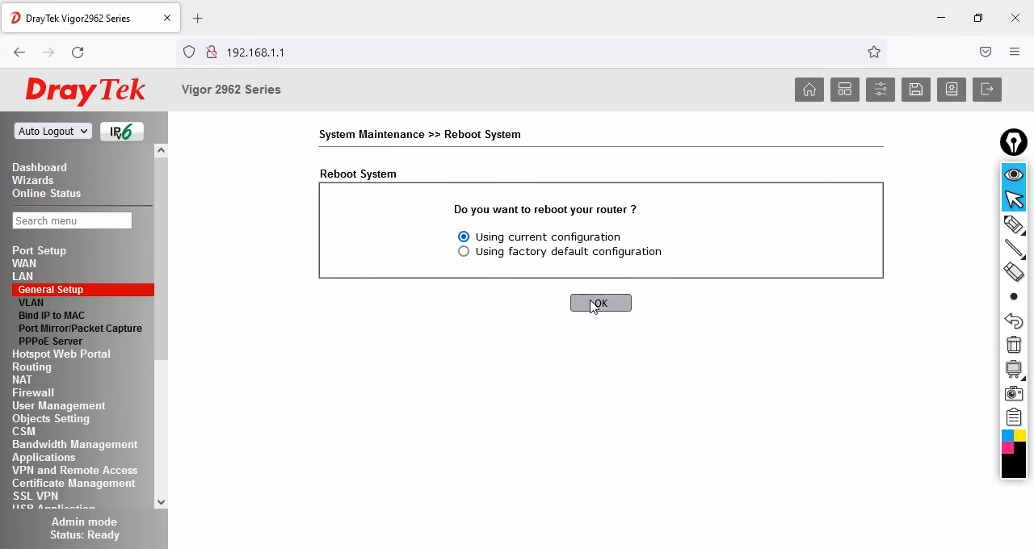
left_click(598, 303)
- Monitor the running ping to 192.168.1.1 in Command Prompt during the reboot, and return to the browser's router login page
key("alt+Tab")
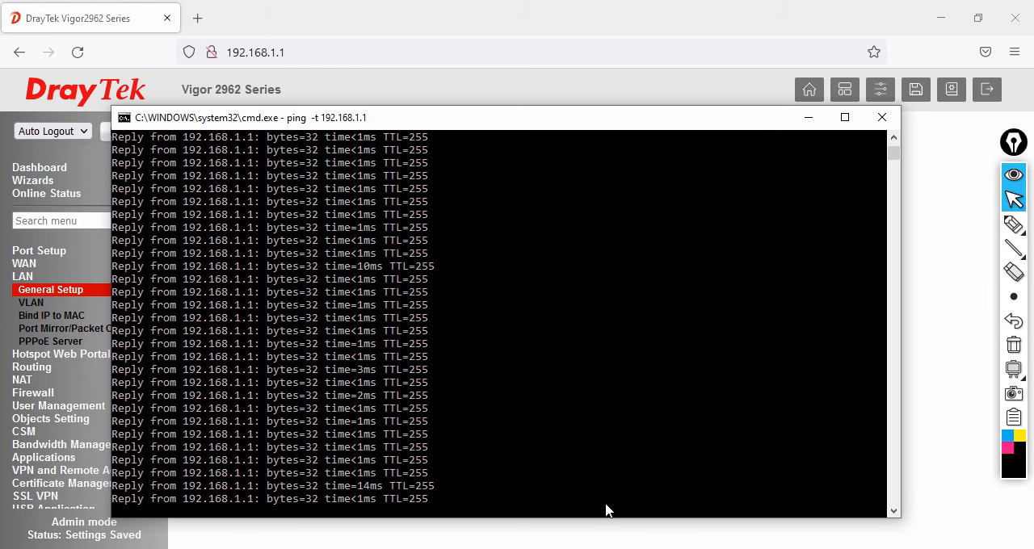
left_click_drag(526, 112, 572, 283)
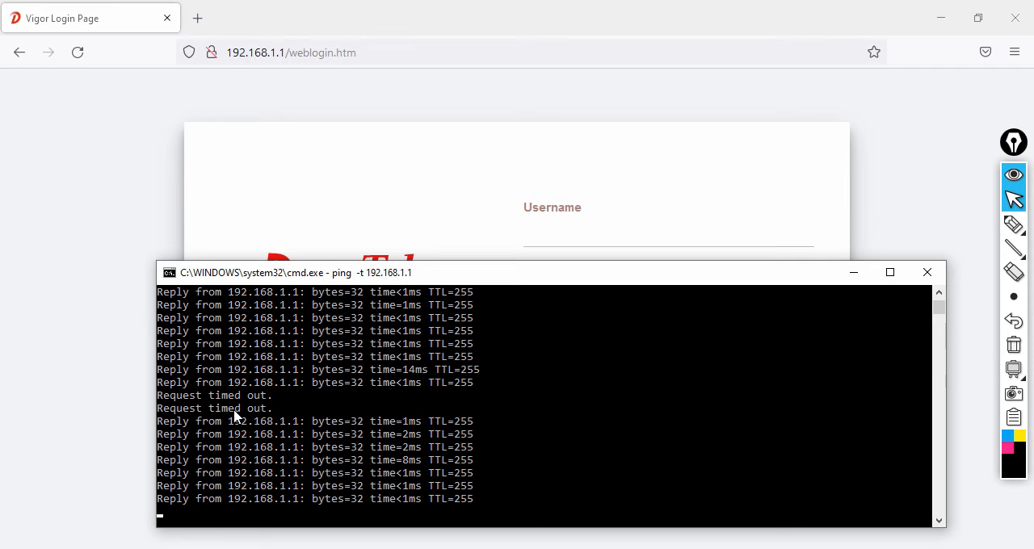
left_click(386, 206)
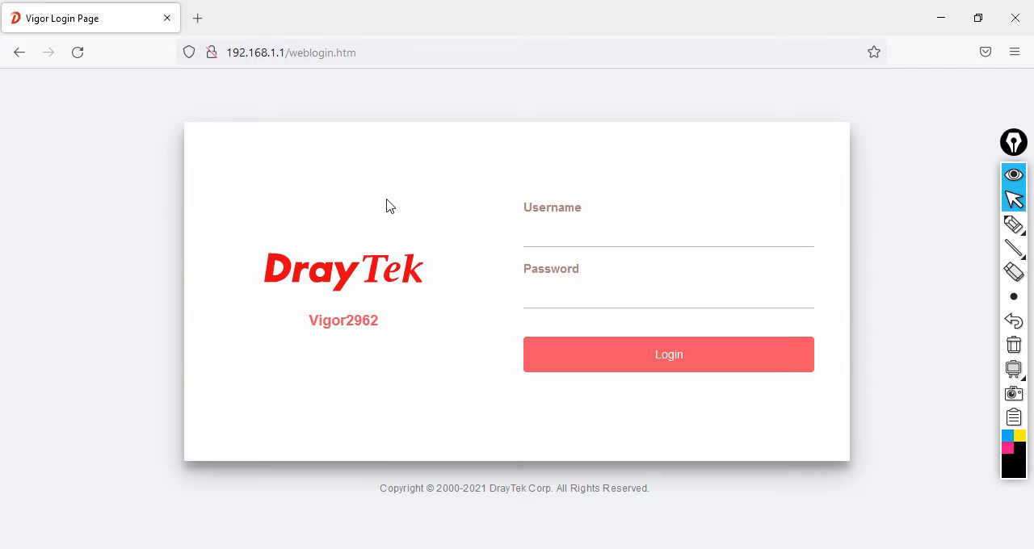
- Log back in to the router with the administrator username and account password, and dismiss the default password warning
left_click(554, 229)
type("admin")
key("Tab")
type("admin")
key("Return")
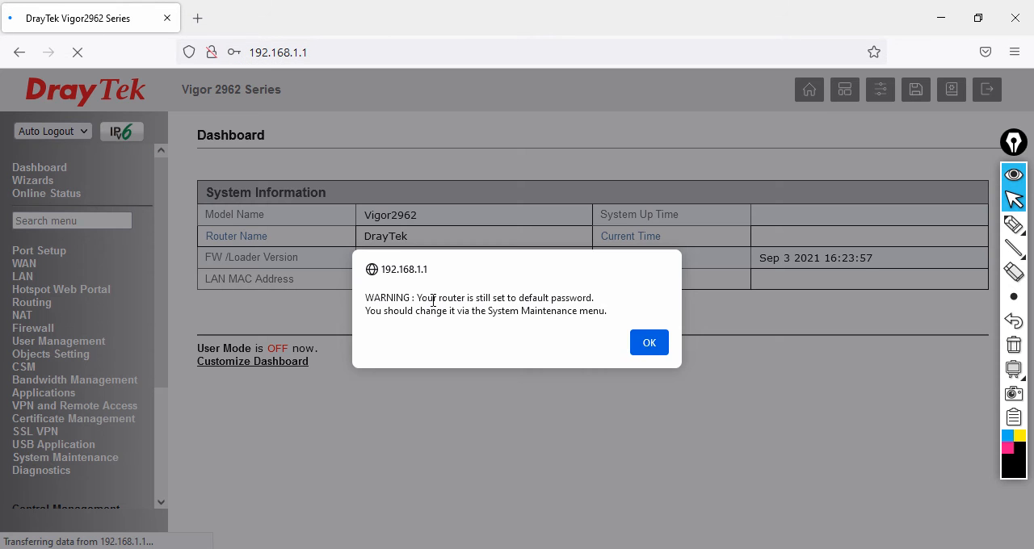
left_click(651, 343)
- Decline saving the login in the browser and check the LAN 2 and LAN 3 IP addresses in the LAN general setup
left_click(459, 256)
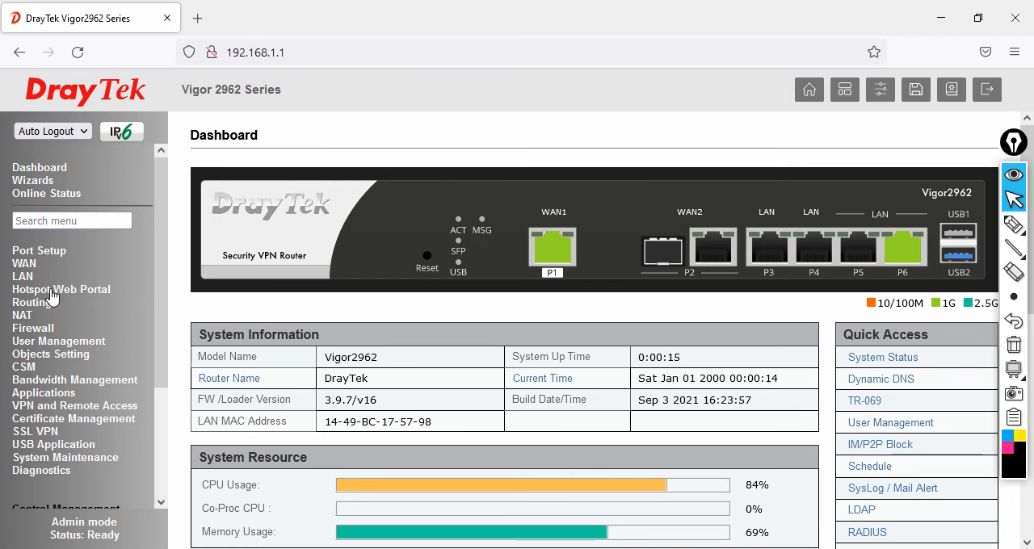
left_click(29, 277)
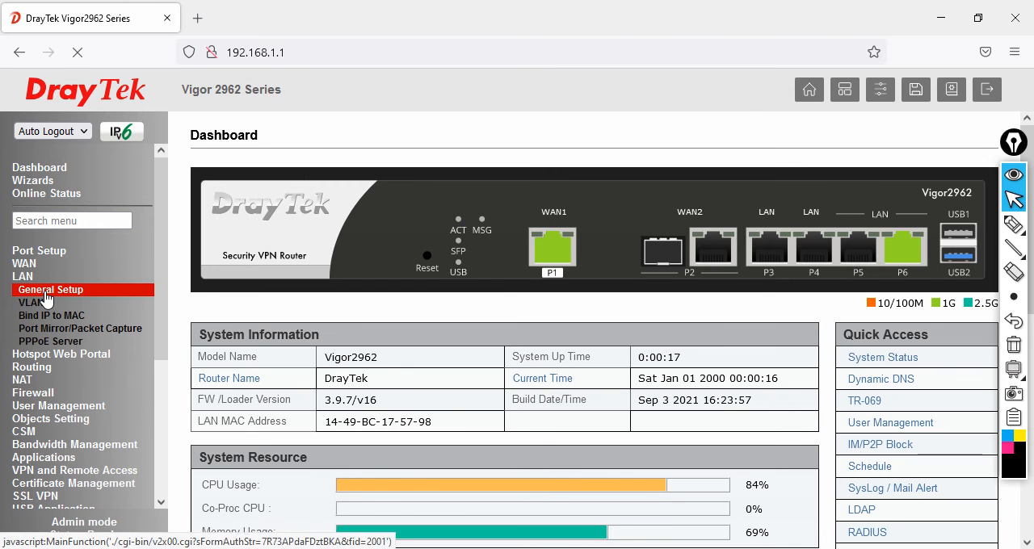
left_click(46, 290)
left_click_drag(723, 236, 803, 243)
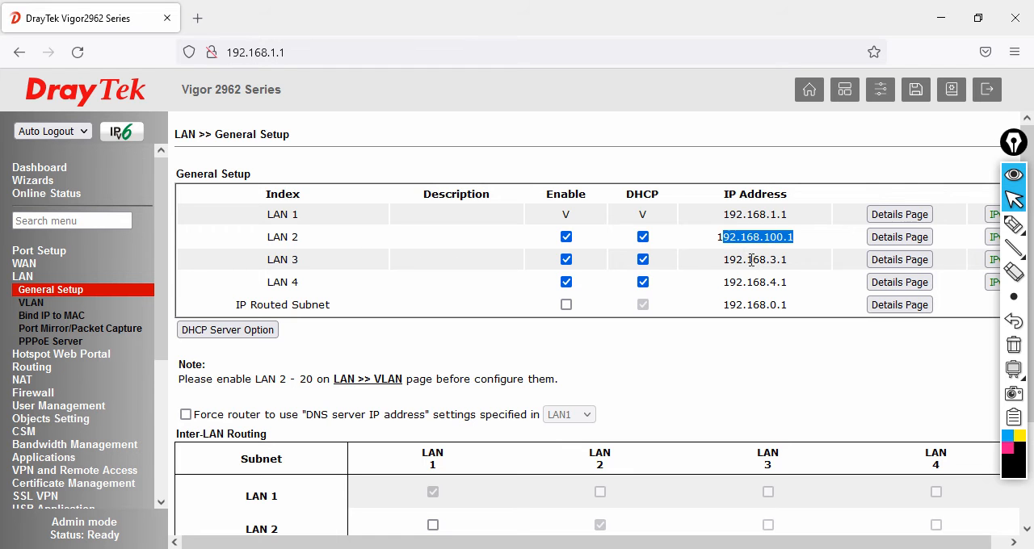
left_click_drag(725, 260, 806, 264)
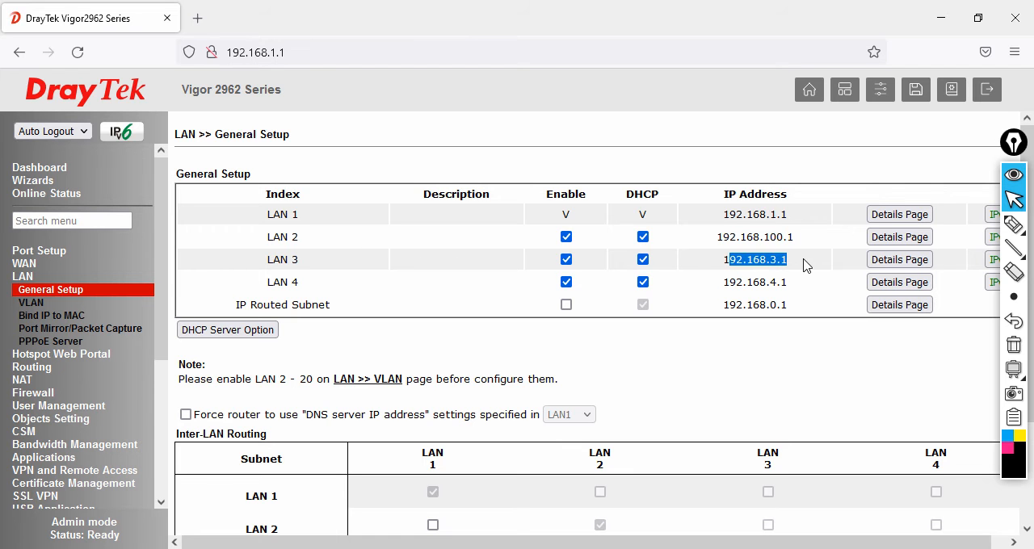
- Open the LAN 3 details and set its IP address to 192.168.101.1
left_click(899, 259)
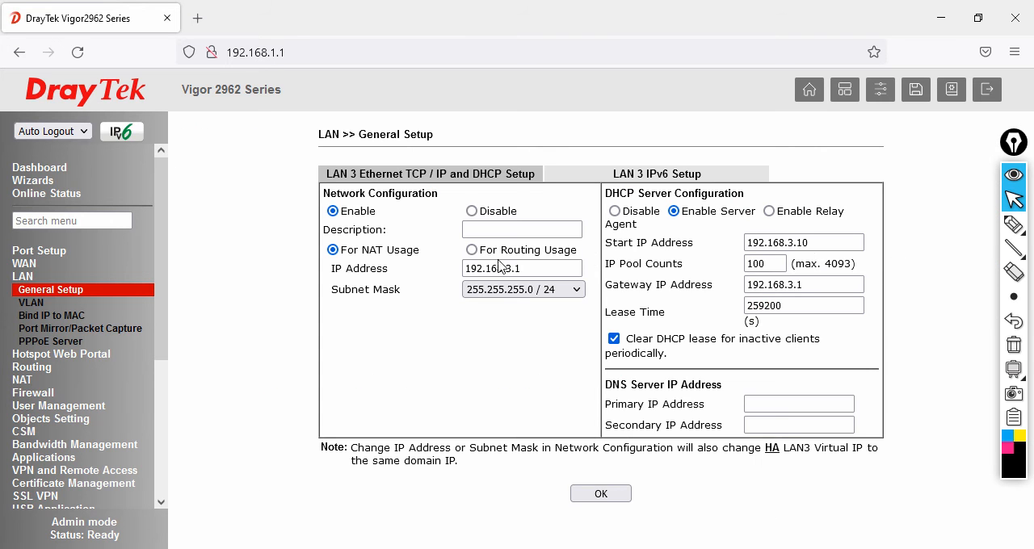
left_click(551, 268)
double_click(563, 268)
key("BackSpace")
type("101")
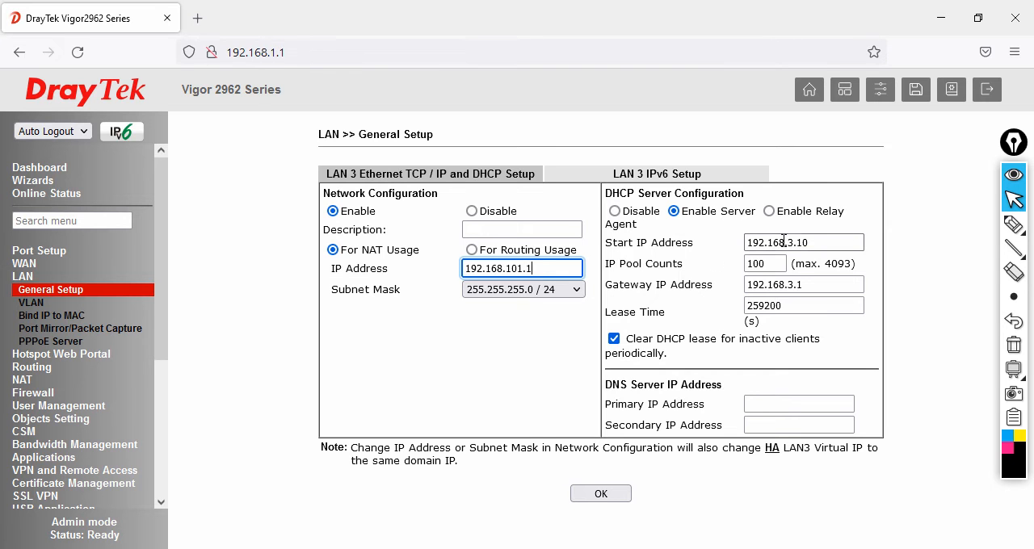
- Set the LAN 3 DHCP start IP address to 192.168.101.100, IP pool count to 50 and gateway IP address to 192.168.101.1
left_click_drag(563, 273, 386, 273)
key("ctrl+c")
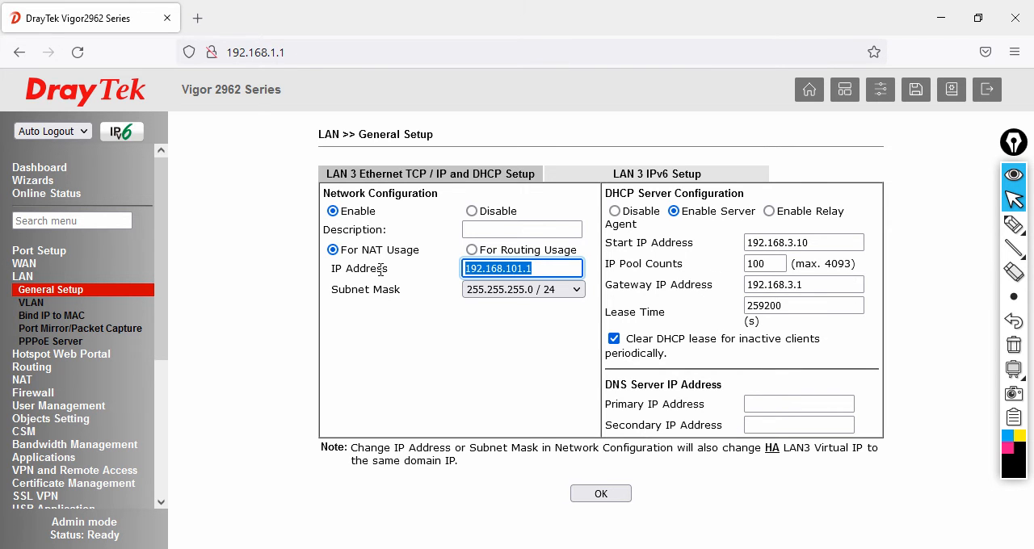
left_click_drag(822, 243, 655, 242)
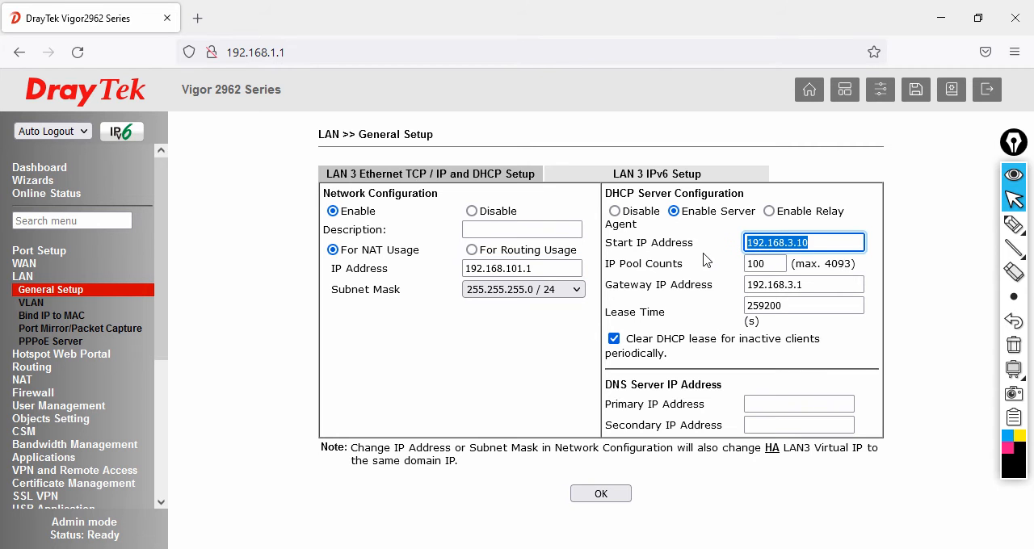
key("ctrl+v")
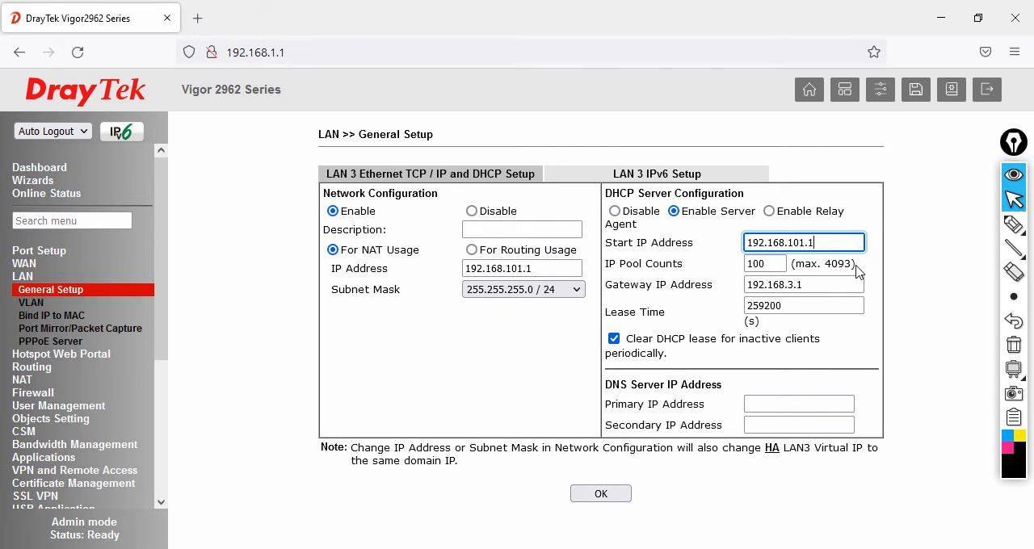
left_click_drag(787, 264, 700, 264)
type("50")
key("Tab")
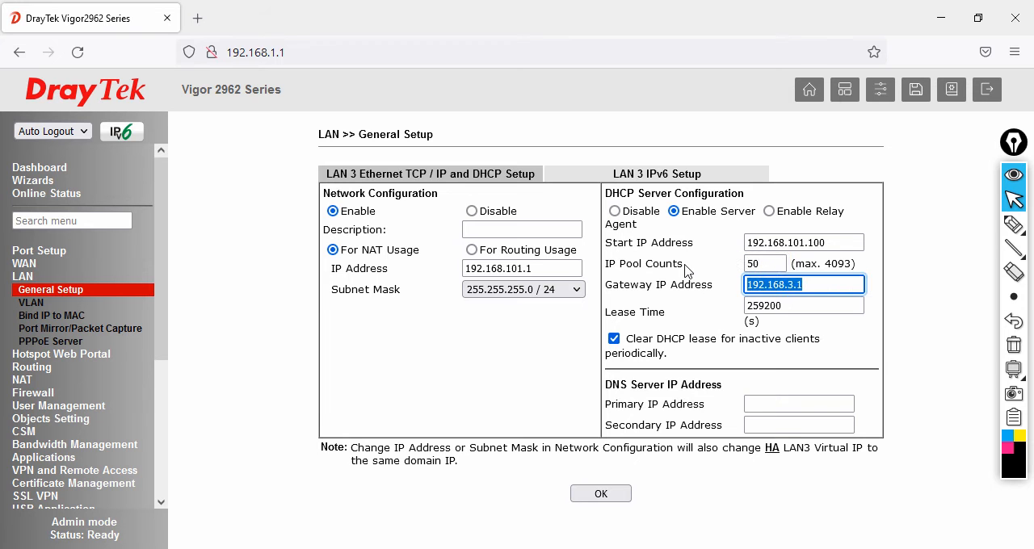
key("ctrl+v")
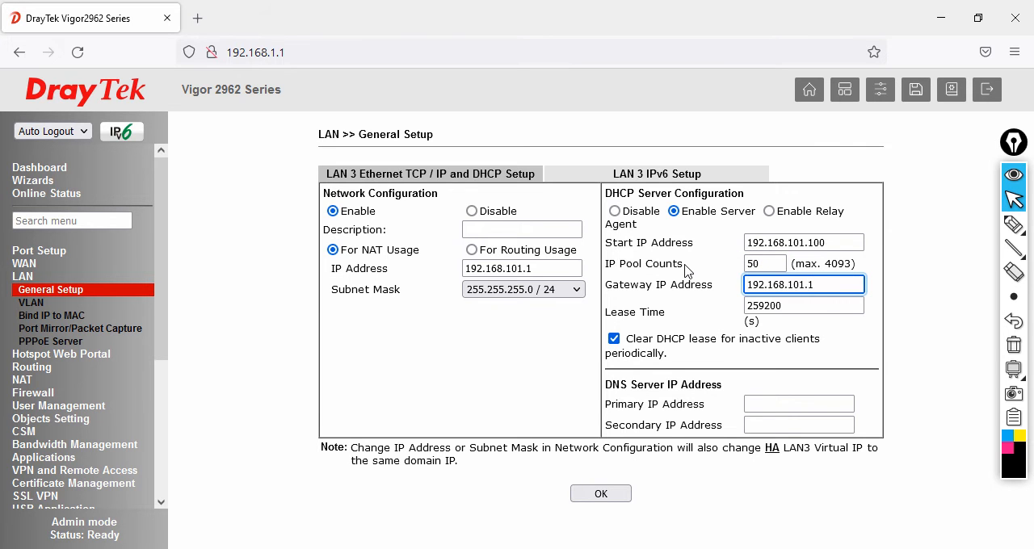
- Set the LAN 3 DNS servers to 4.2.2.2 as primary and 8.8.8.8 as secondary
left_click(784, 401)
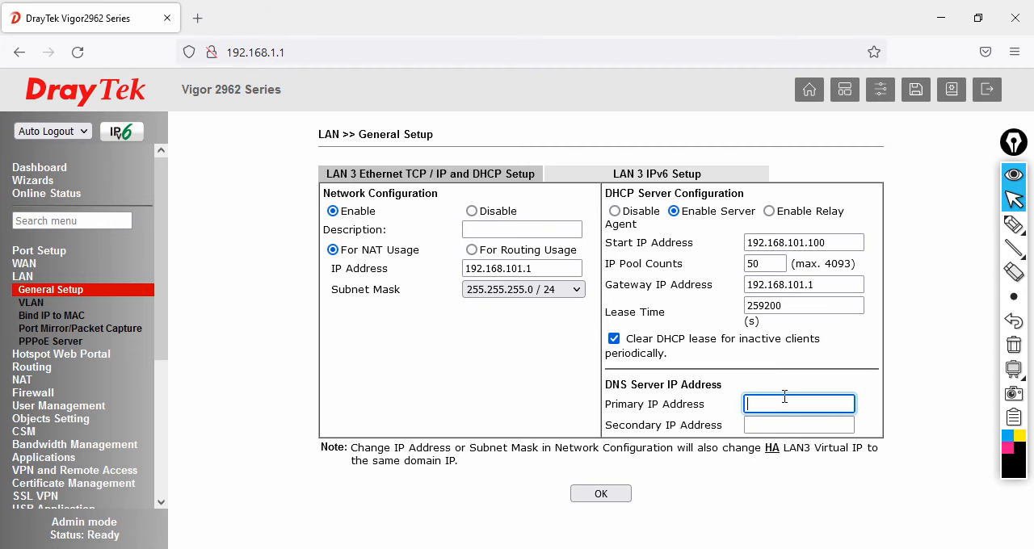
type("4.2.2.2")
key("Tab")
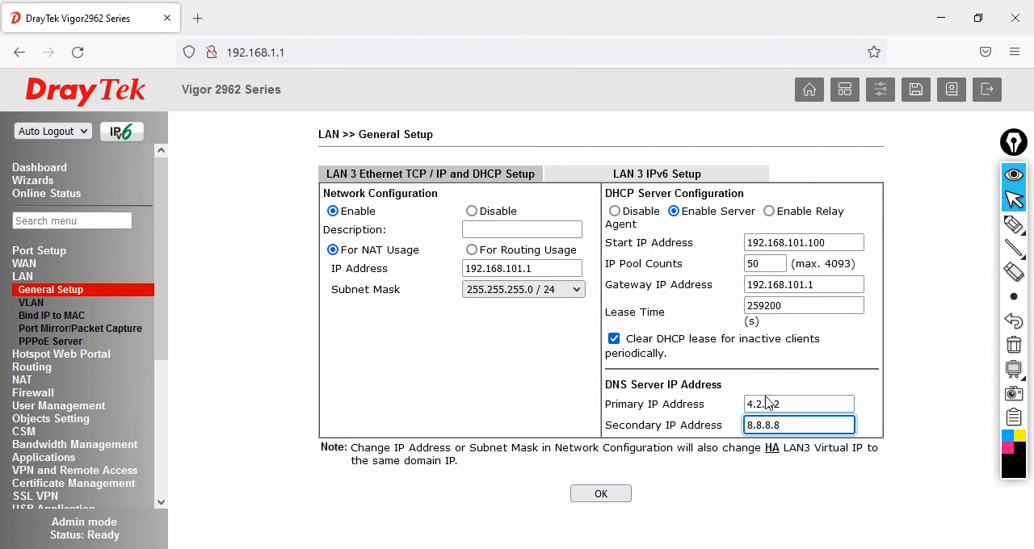
- Save the LAN 3 settings and reboot the router using the current configuration, monitoring the ping in Command Prompt
left_click(612, 497)
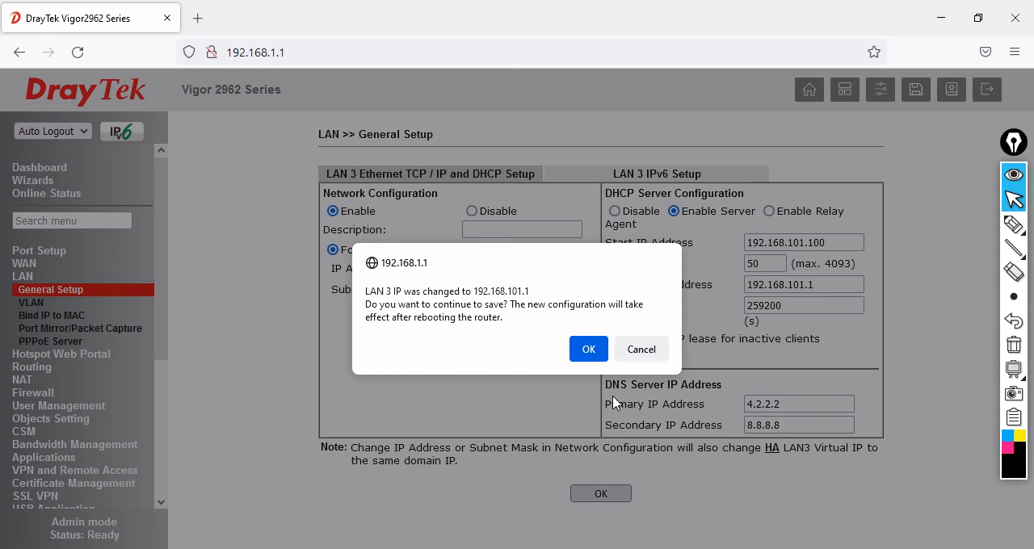
left_click(587, 349)
left_click(604, 306)
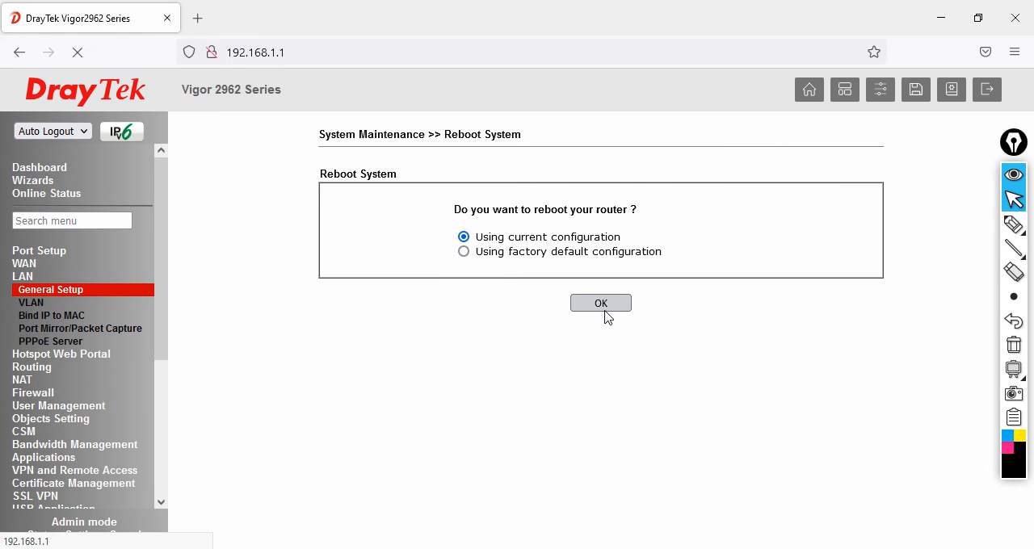
key("alt+Tab")
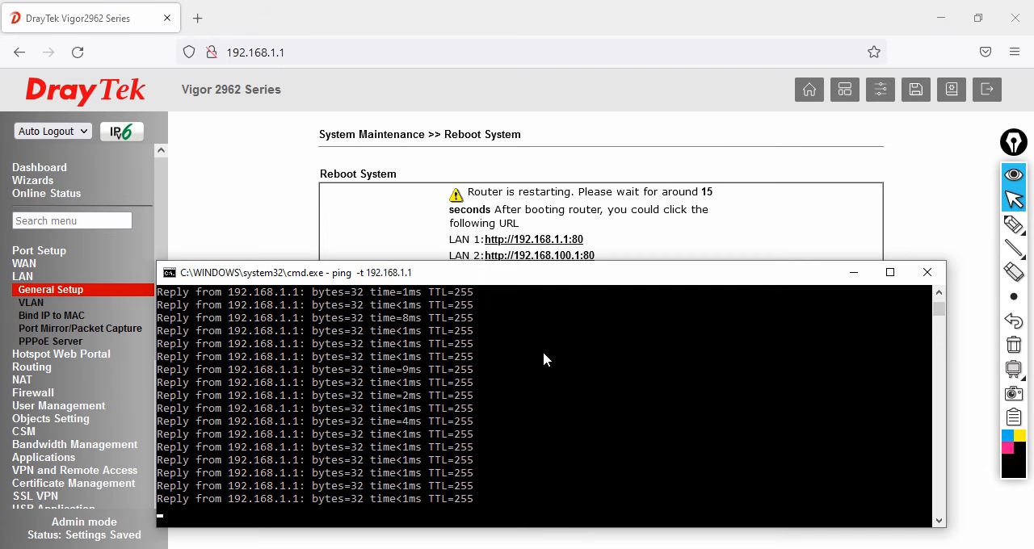
left_click_drag(600, 263, 599, 309)
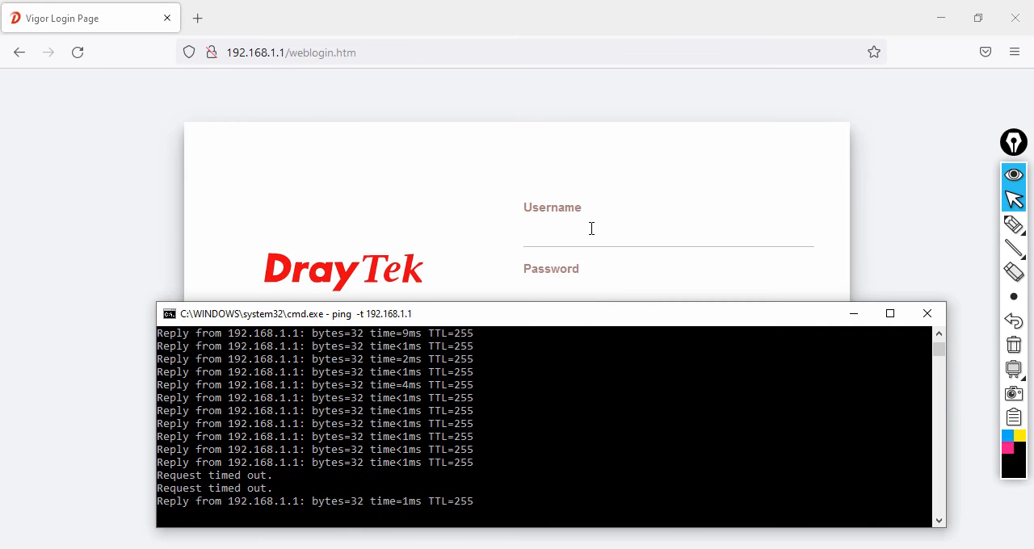
- Log in to the restarted router with the administrator username and account password, and dismiss the default password warning
left_click(592, 231)
type("adm")
key("Tab")
type("•••")
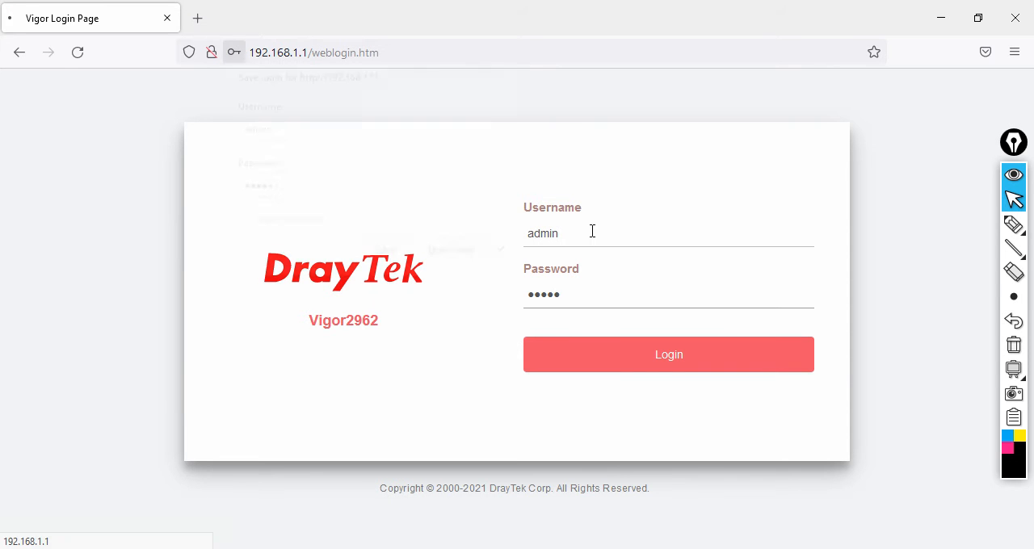
key("Return")
left_click(651, 353)
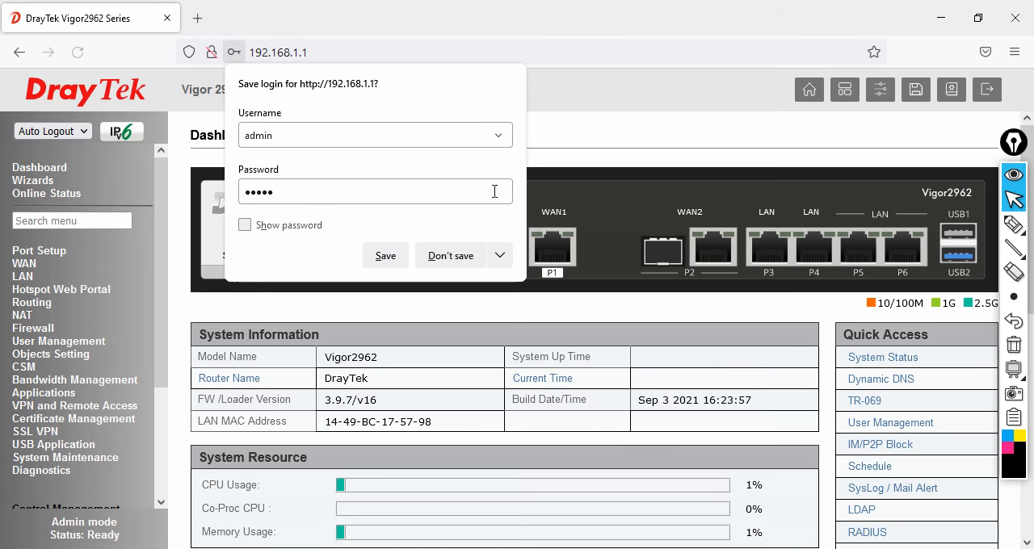
- Decline saving the login in the browser and open the LAN general setup
left_click(464, 256)
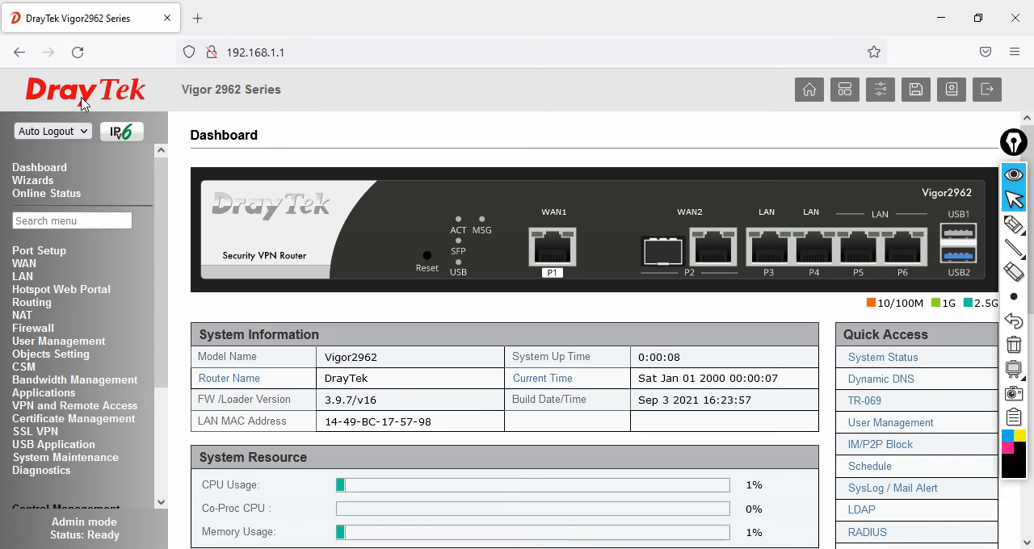
left_click(24, 277)
left_click(39, 293)
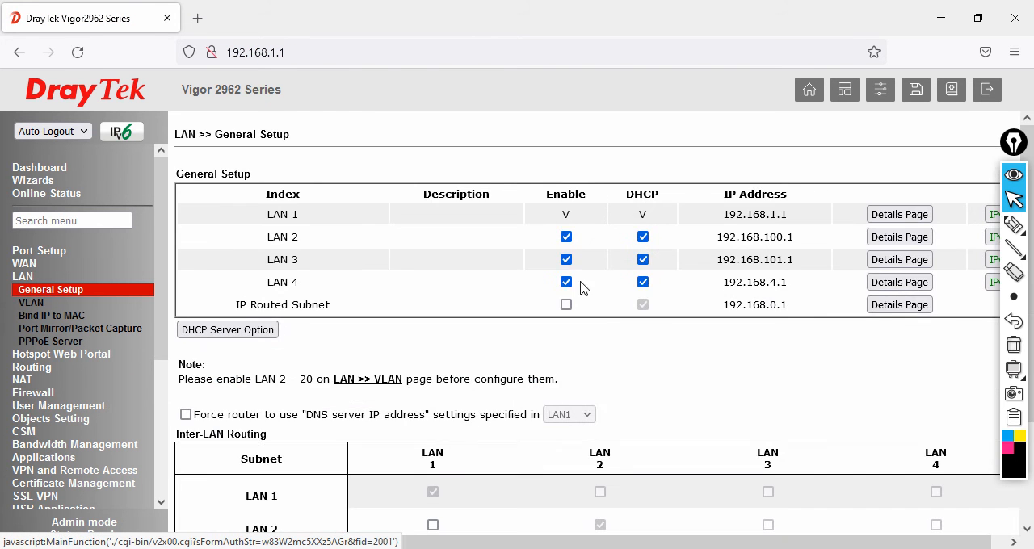
- Open the LAN 4 details and set its IP address to 192.168.102.1
left_click(899, 282)
left_click(542, 267)
key("ctrl+a")
type("192.1")
type("68")
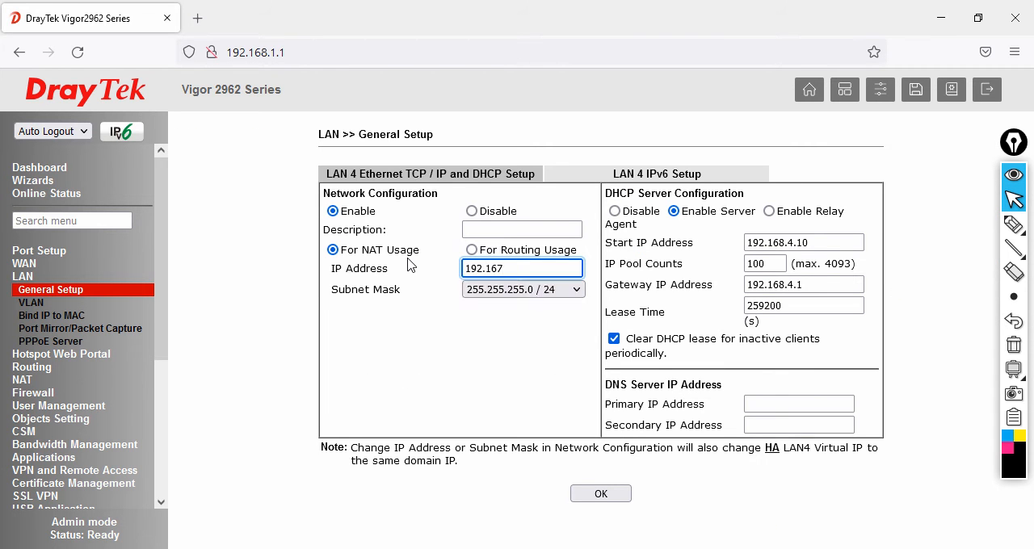
type(".10")
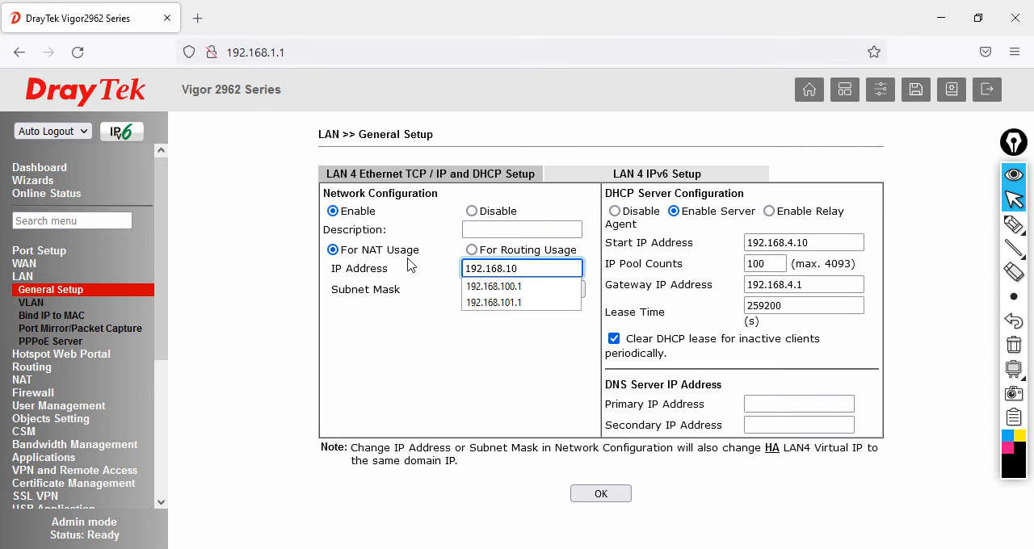
type("2.1")
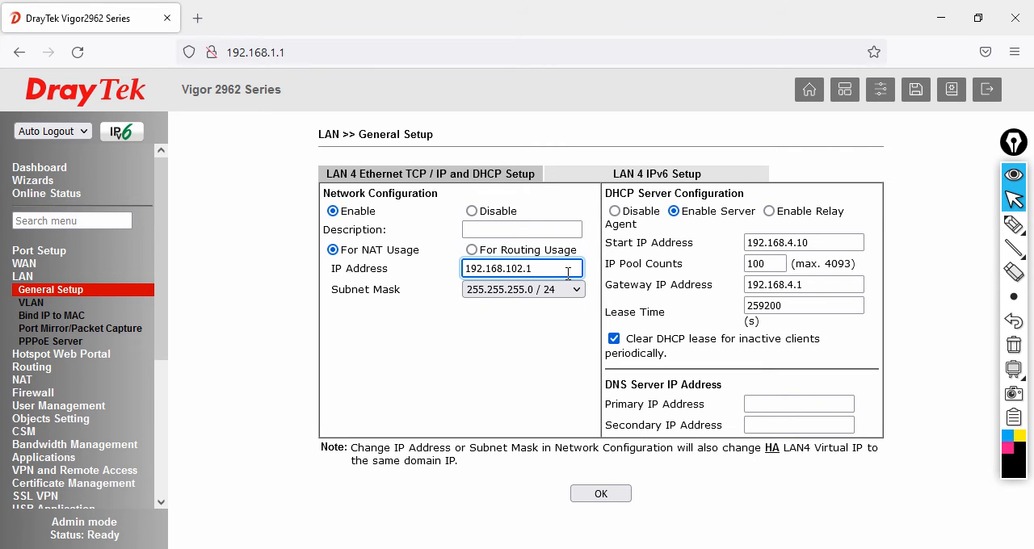
- Set the LAN 4 DHCP start IP address to 192.168.102.150, reusing the LAN 4 IP address as the base
left_click_drag(569, 274, 335, 268)
key("ctrl+c")
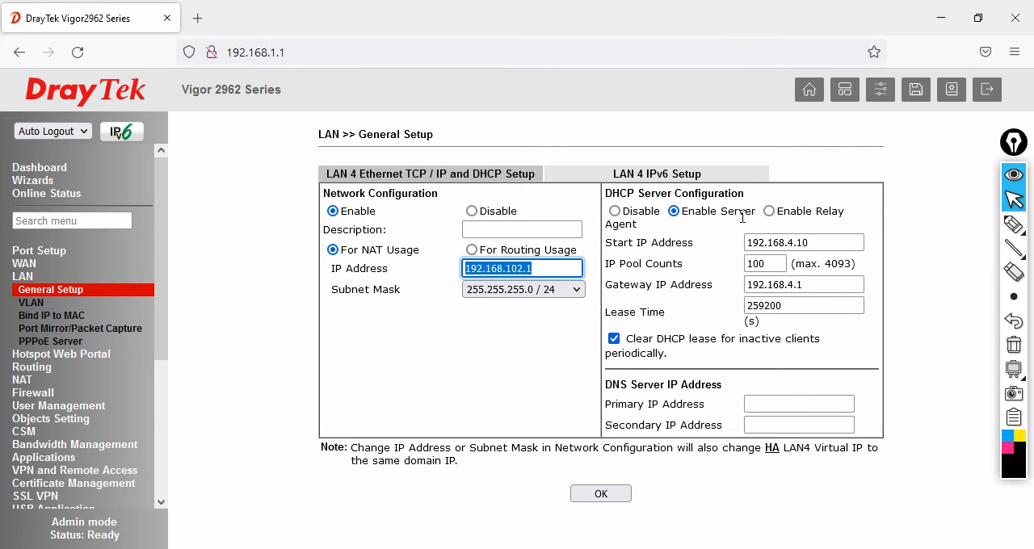
left_click_drag(817, 242, 649, 239)
key("ctrl+v")
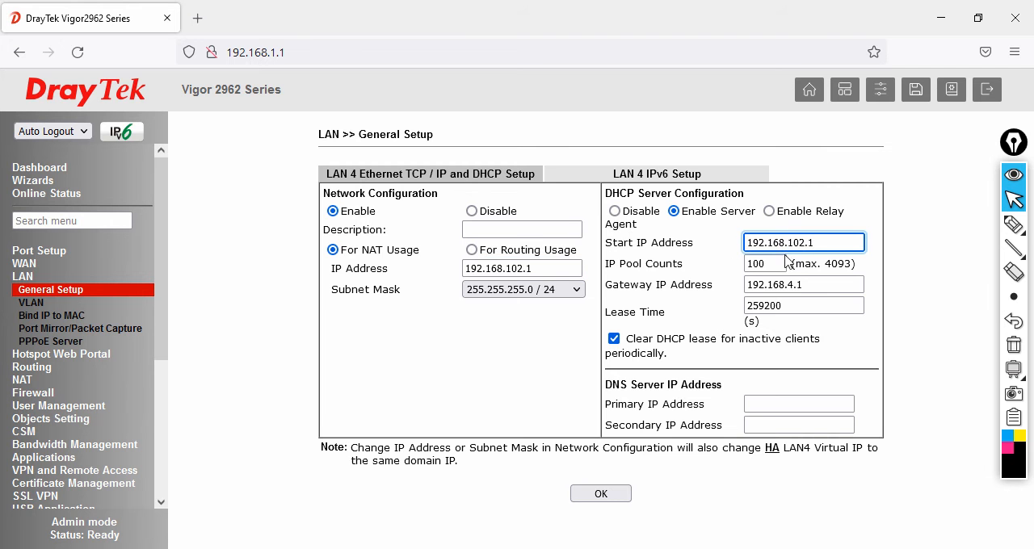
type("50")
- Set the LAN 4 IP pool count to 10 and the gateway IP address to 192.168.102.1
key("Tab")
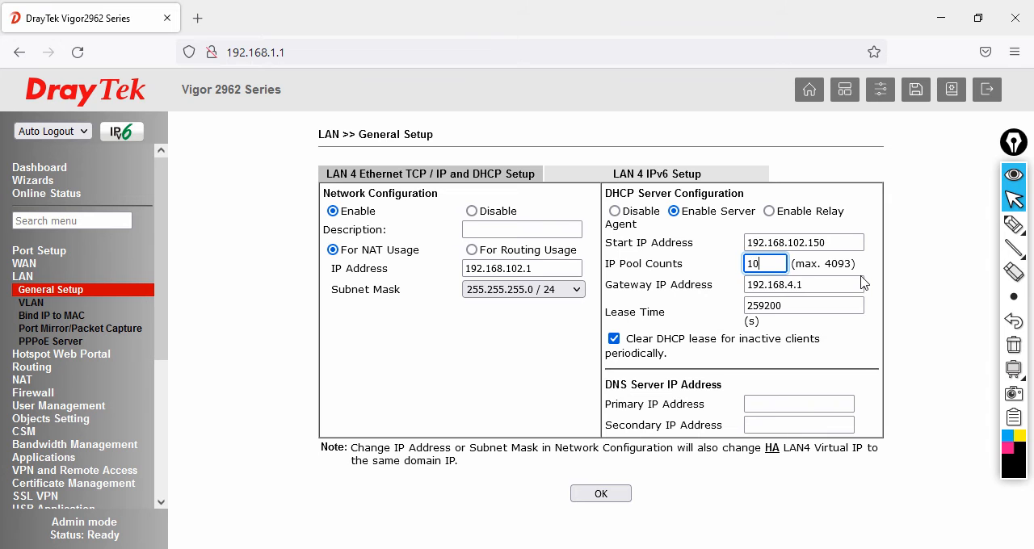
key("Tab")
type("192.168.102.1")
key("Tab")
key("Tab")
key("Tab")
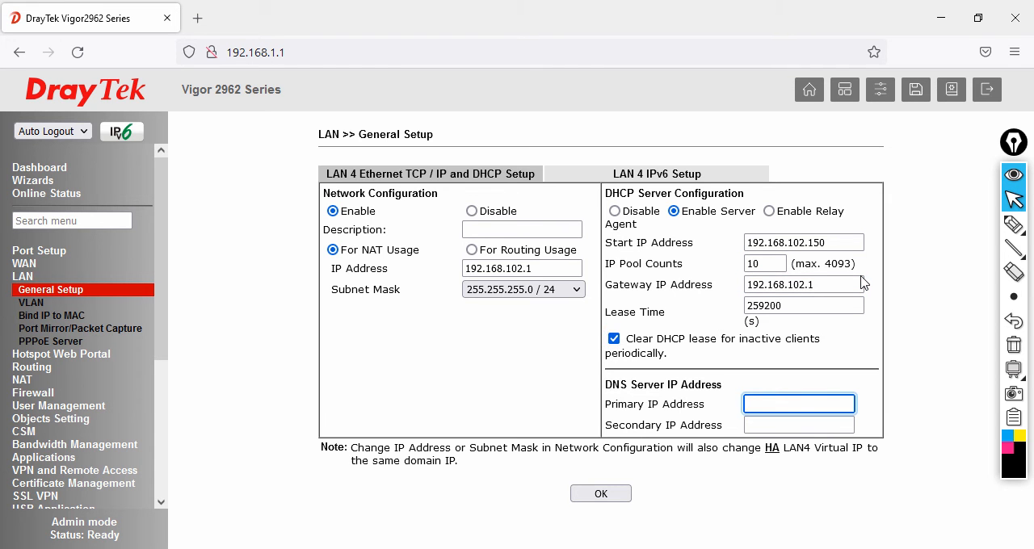
- Set the LAN 4 DNS servers to 8.8.4.4 as primary and 8.8.8.8 as secondary
type("8.8.4.4")
key("Tab")
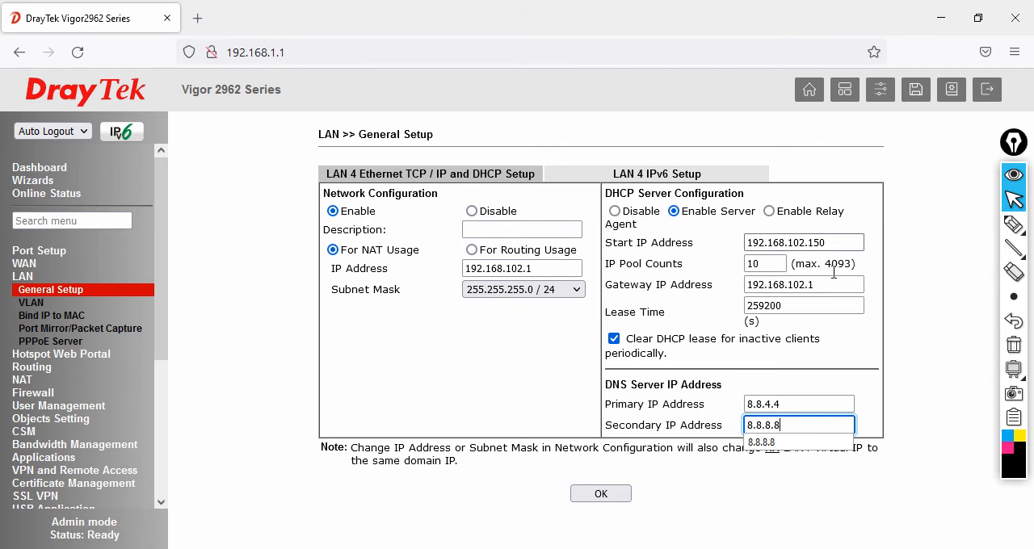
type("8.8.8.8")
- Save the LAN 4 settings and reboot the router, monitoring the ping in Command Prompt
left_click(627, 496)
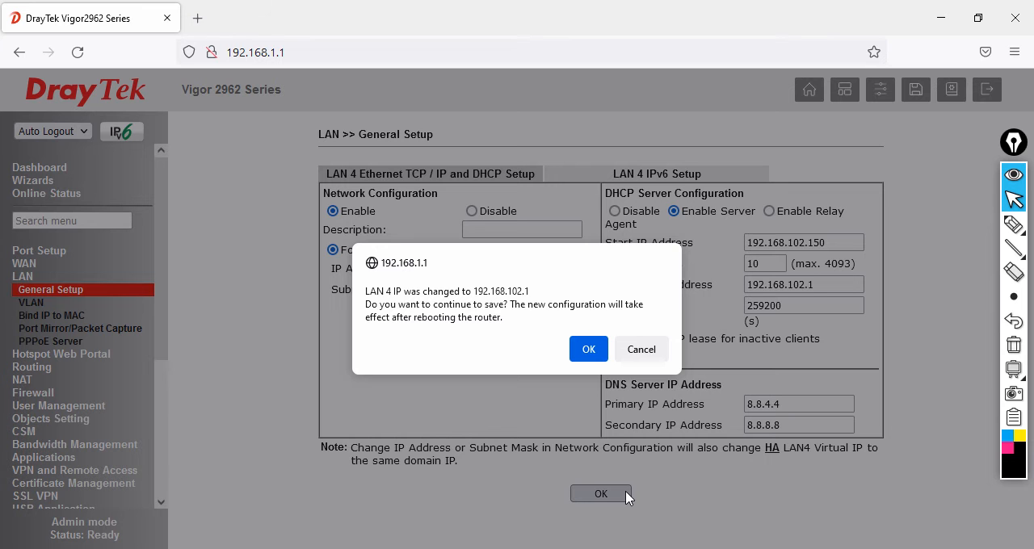
left_click(590, 347)
left_click(600, 305)
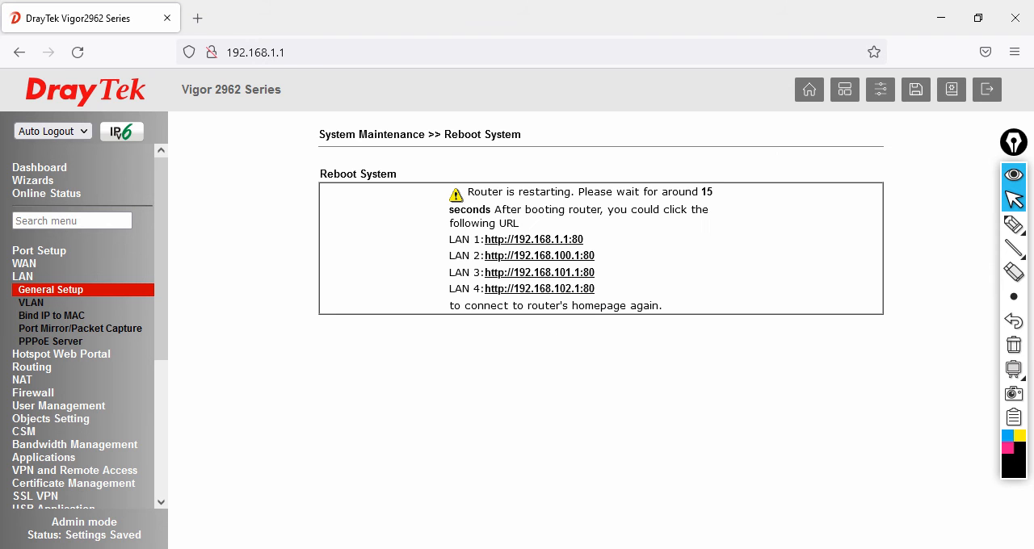
key("alt+Tab")
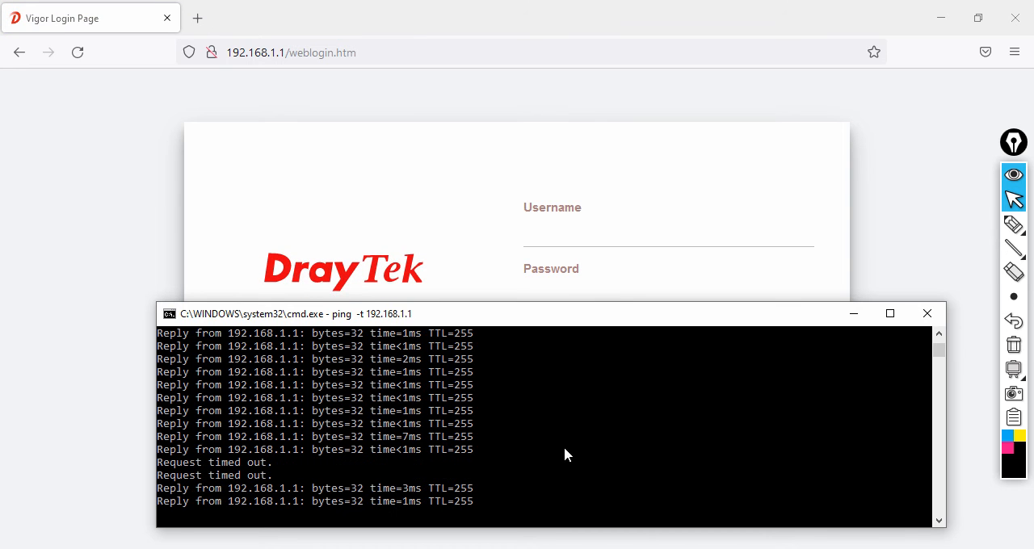
- Log in to the restarted router with the administrator username and account password, and decline saving the login in the browser
left_click(574, 230)
key("Tab")
type("admin")
key("Return")
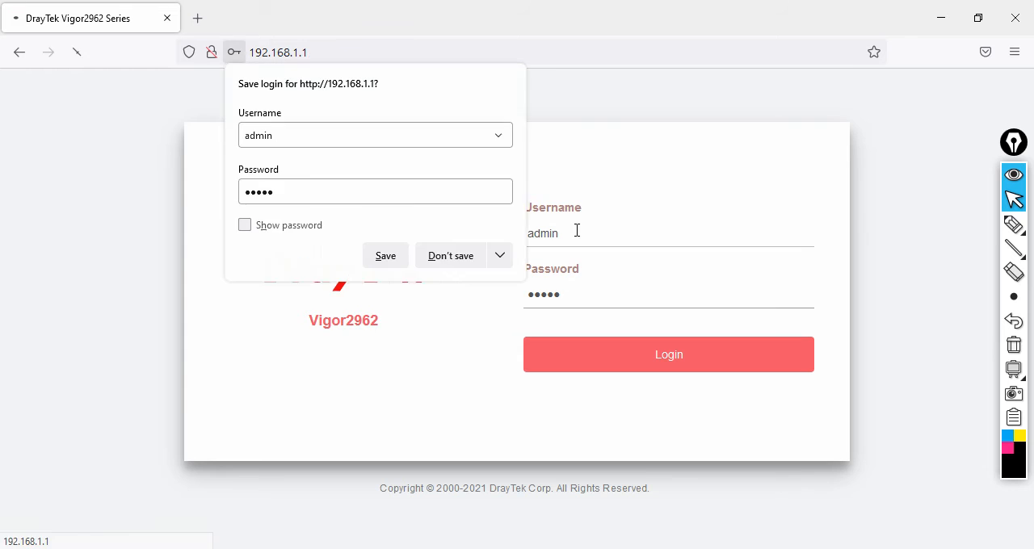
left_click(651, 343)
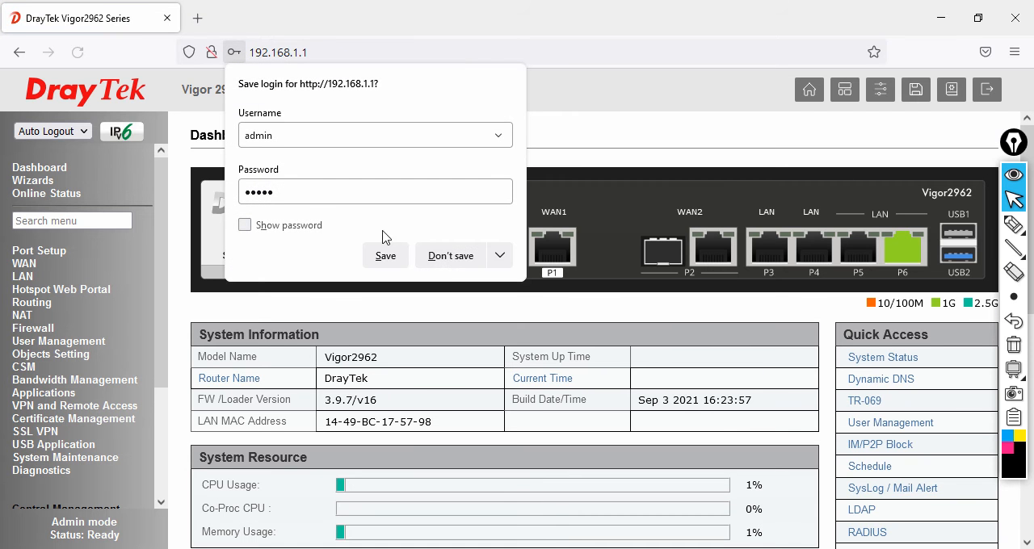
left_click(447, 257)
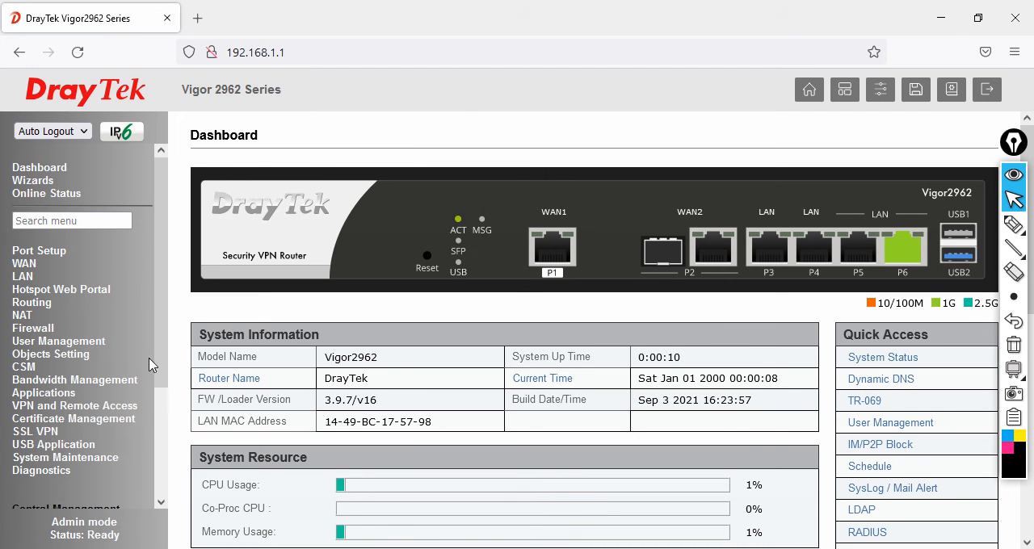
- Open the routing table in the router diagnostics to check the LAN subnets
scroll(166, 325, "down", 3)
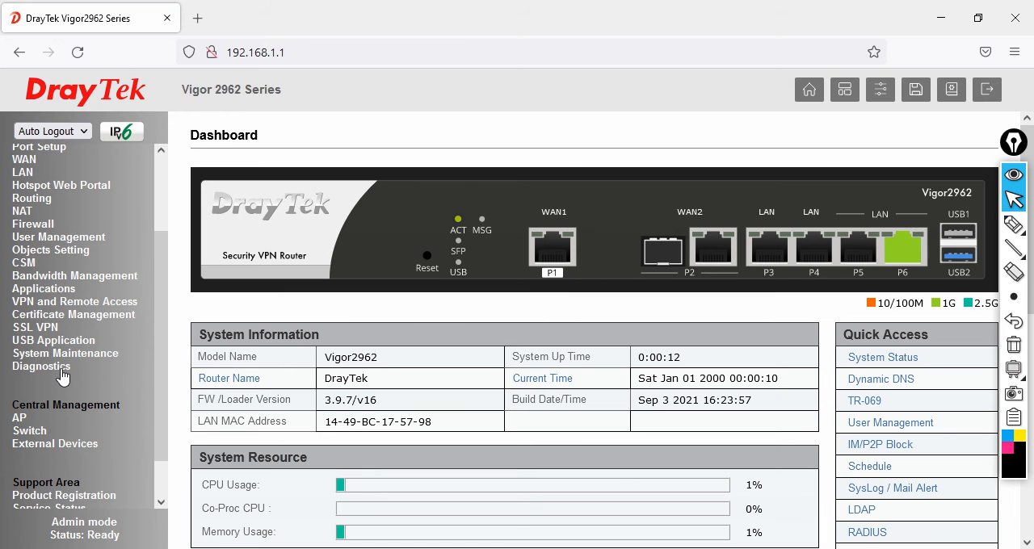
left_click(64, 373)
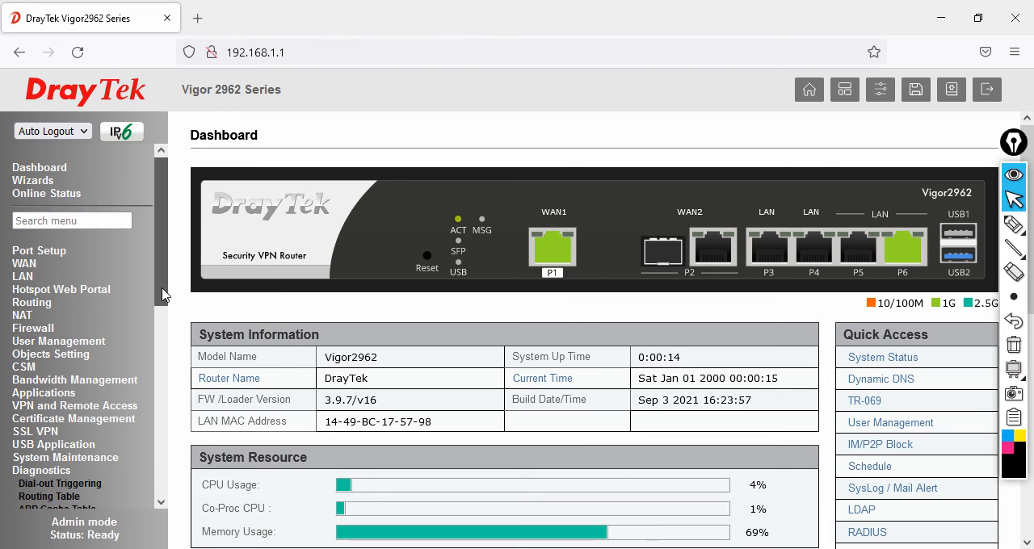
scroll(161, 285, "down", 3)
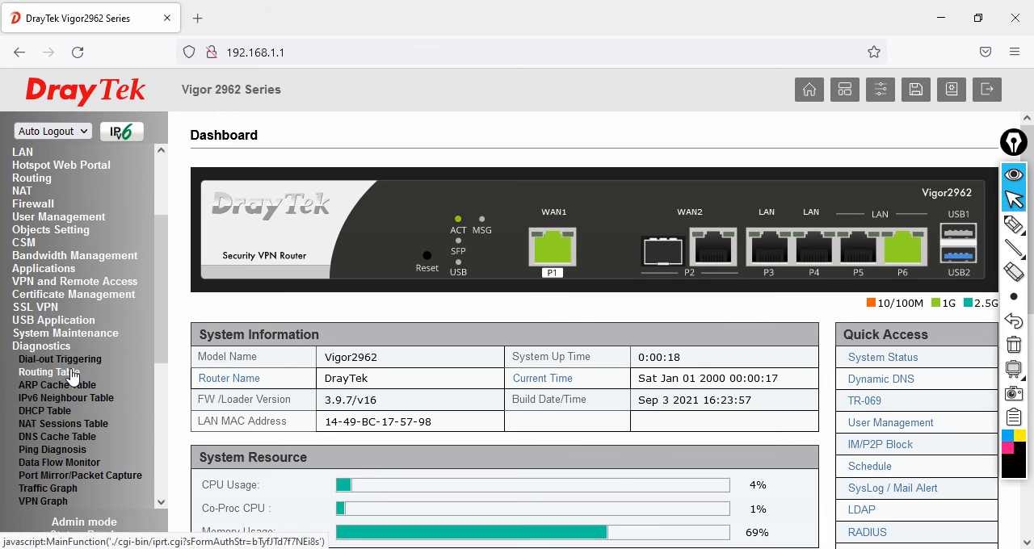
left_click(73, 375)
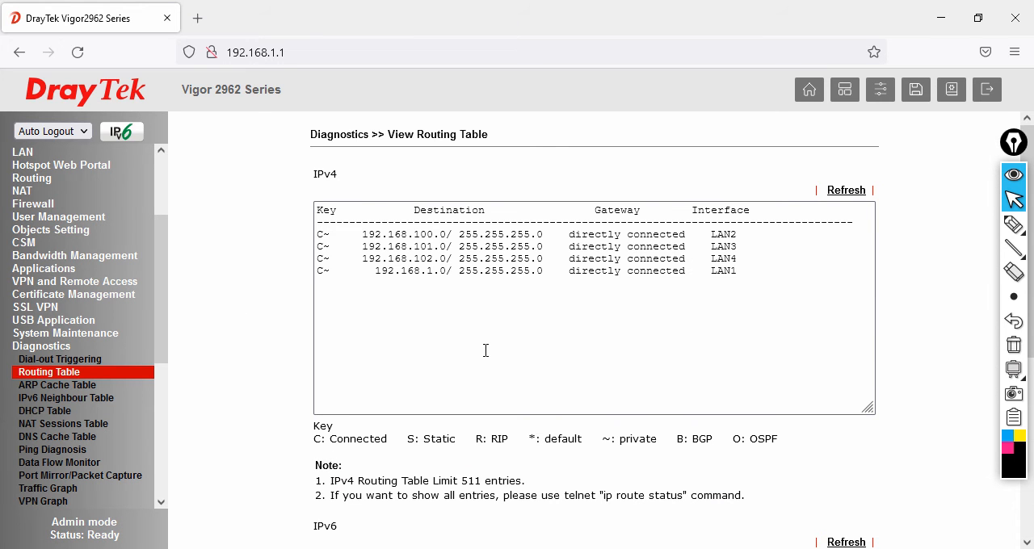
- Underline routing table subnets and interfaces, mark LAN2, LAN3, LAN4 and LAN1 as P3, P4, P5 and P6, and clear the annotations
left_click(1009, 229)
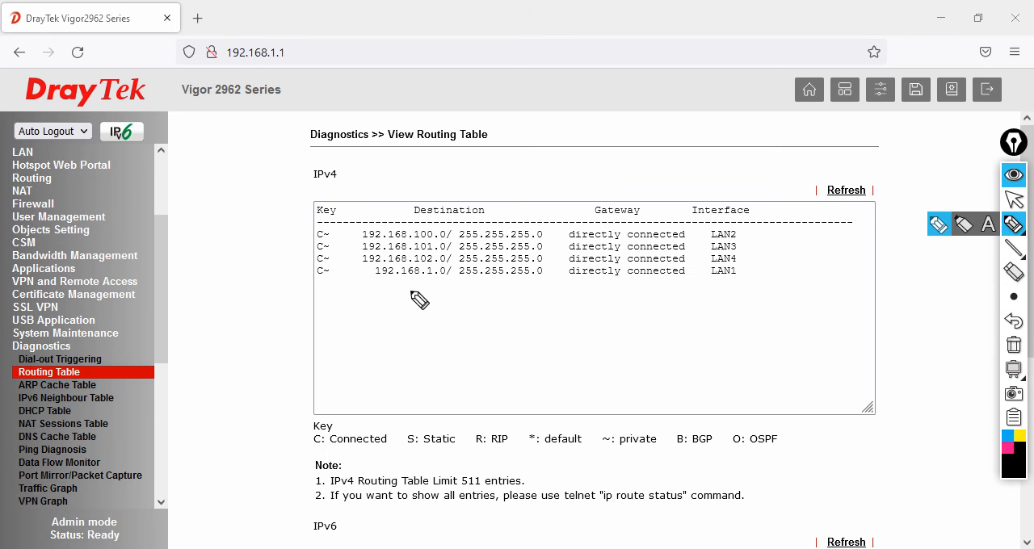
left_click_drag(374, 278, 432, 277)
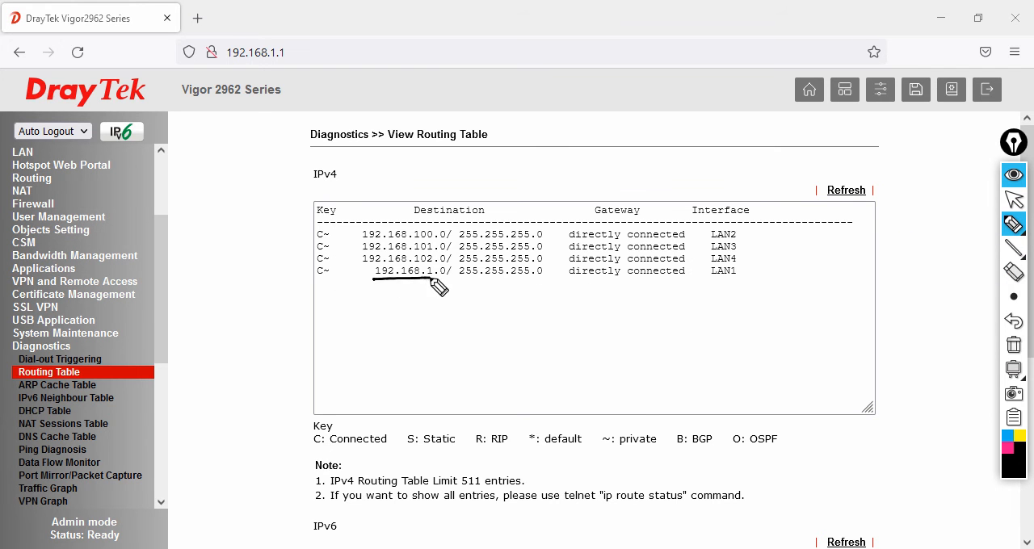
left_click_drag(710, 279, 736, 278)
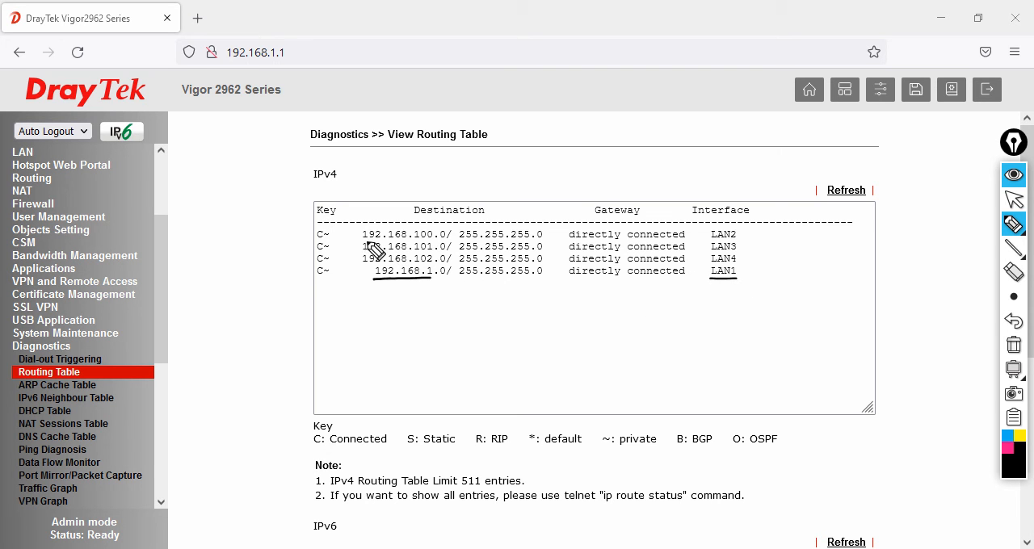
left_click_drag(364, 239, 432, 239)
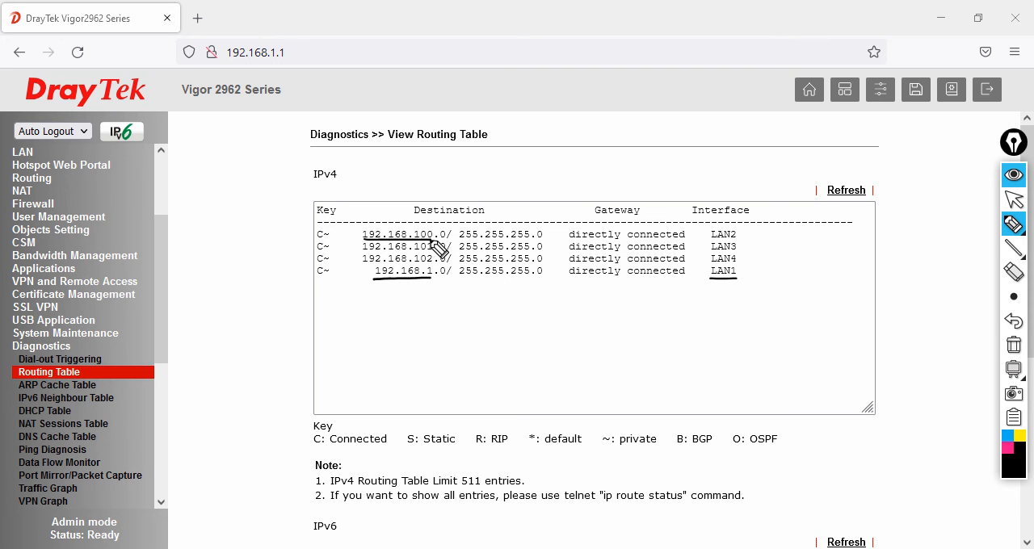
left_click_drag(711, 240, 736, 240)
left_click_drag(742, 234, 777, 232)
mouse_move(778, 231)
left_mouse_down()
mouse_move(763, 247)
mouse_move(778, 244)
left_mouse_up()
mouse_move(781, 244)
left_mouse_down()
mouse_move(786, 252)
mouse_move(759, 260)
mouse_move(782, 268)
mouse_move(763, 276)
mouse_move(783, 283)
left_mouse_up()
mouse_move(794, 221)
left_mouse_down()
mouse_move(760, 244)
mouse_move(812, 238)
left_mouse_up()
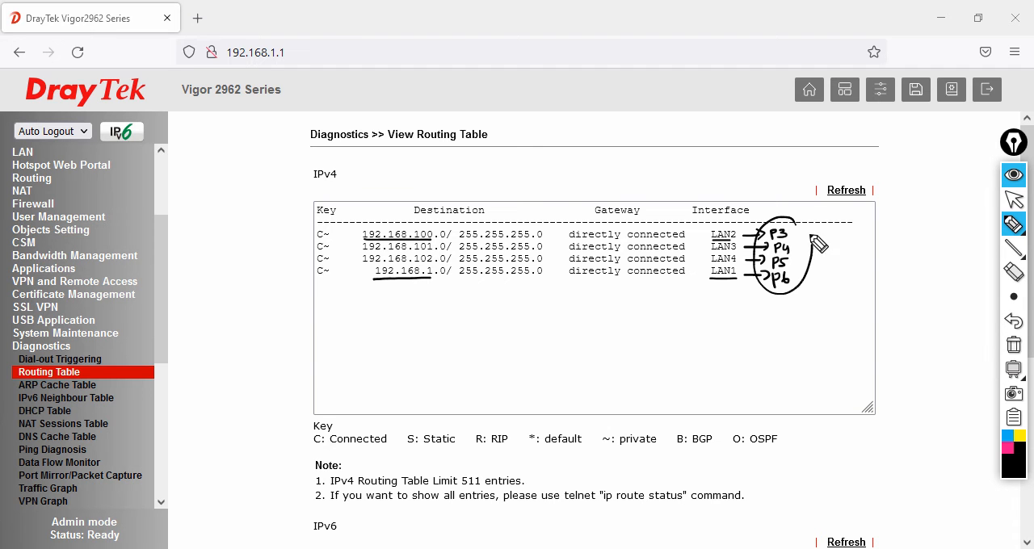
left_click(1012, 344)
left_click(1014, 199)
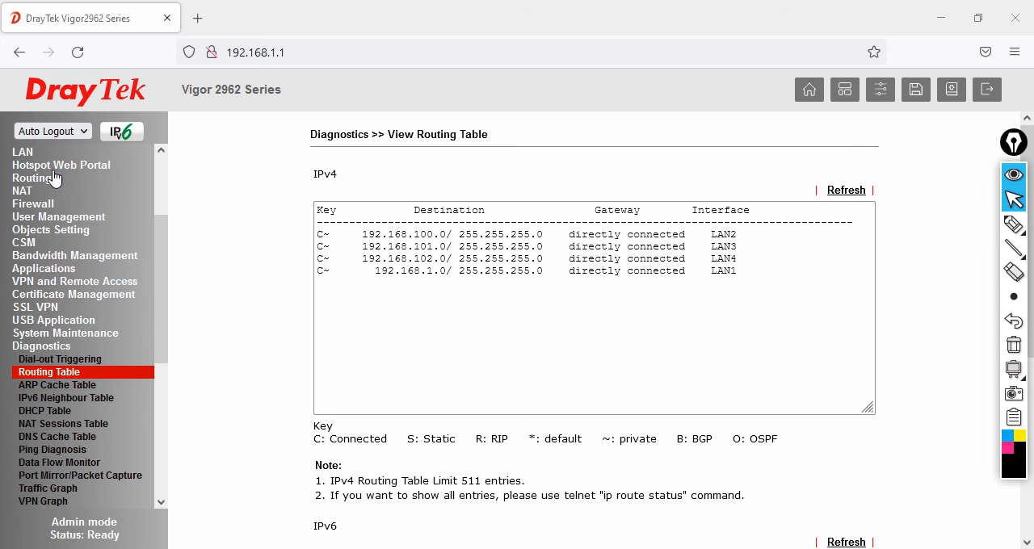
- Review the LAN general setup and the VLAN configuration of ports P3 to P6
scroll(81, 242, "up", 3)
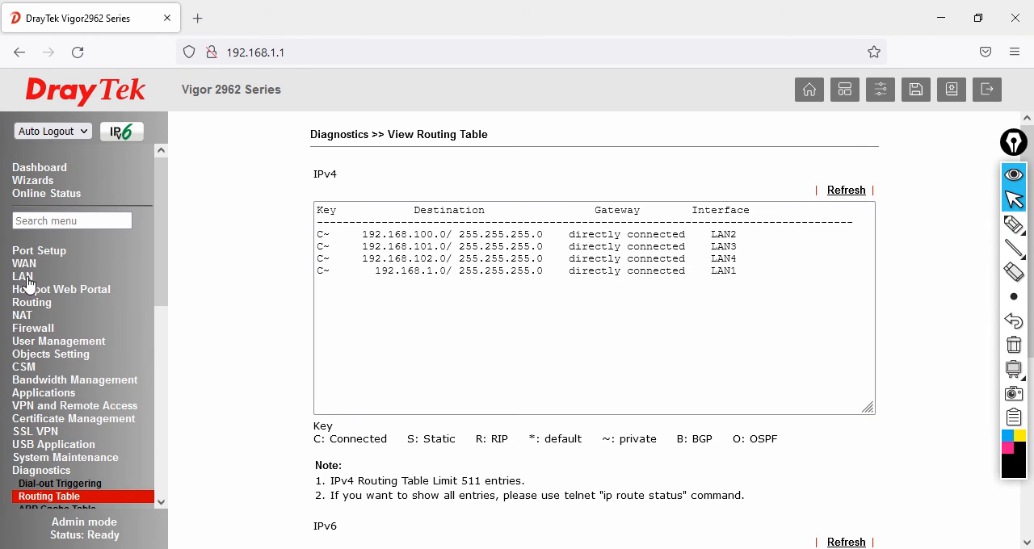
left_click(24, 277)
left_click(47, 290)
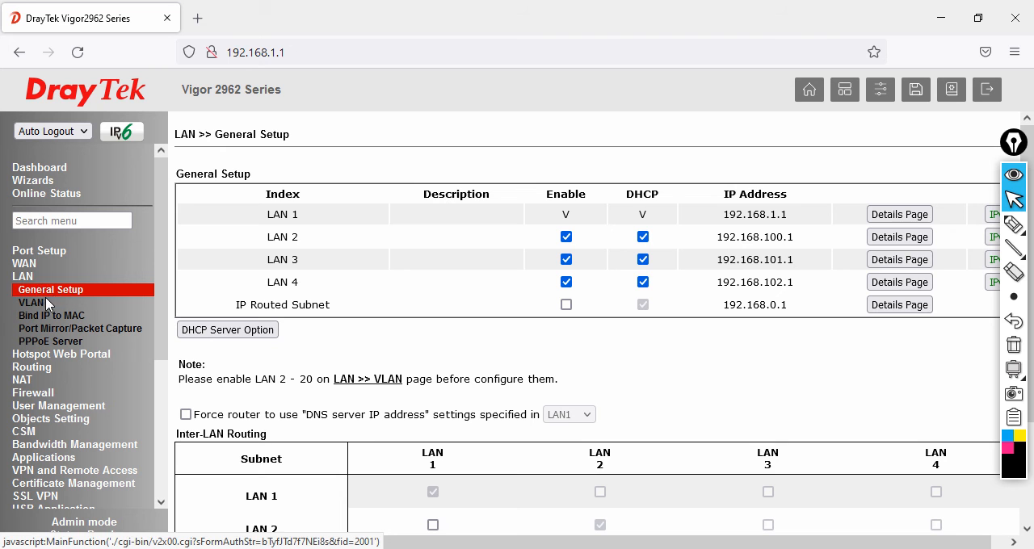
left_click(36, 303)
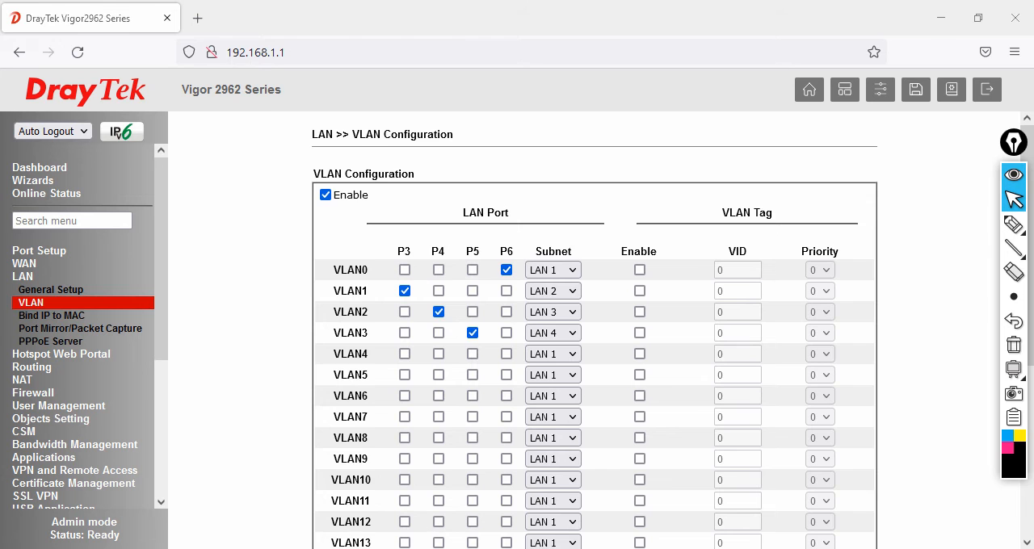
- Switch to the White Board slide in PowerPoint and draw lines from ports P3, P4 and P5 labelled LAN2, LAN3 and LAN4
left_click(529, 548)
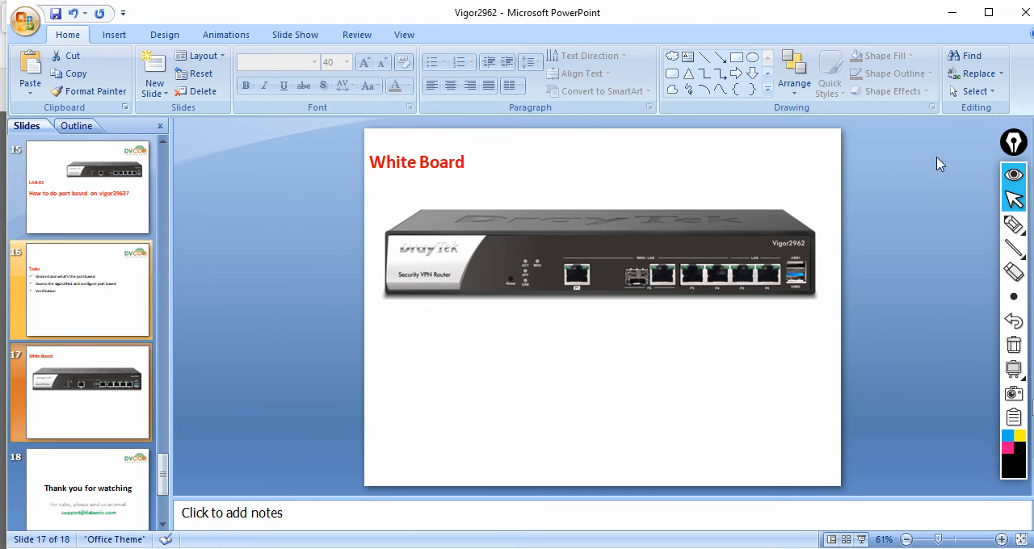
left_click(1013, 224)
mouse_move(687, 287)
left_mouse_down()
mouse_move(602, 396)
mouse_move(630, 400)
left_mouse_up()
mouse_move(714, 288)
left_mouse_down()
mouse_move(687, 366)
mouse_move(696, 393)
mouse_move(724, 383)
mouse_move(727, 392)
left_mouse_up()
mouse_move(739, 289)
left_mouse_down()
mouse_move(766, 386)
mouse_move(787, 373)
mouse_move(797, 386)
left_mouse_up()
- Show the White Board slide as a full-screen slide show and reactivate the annotation pen
left_click(1013, 199)
left_click(862, 539)
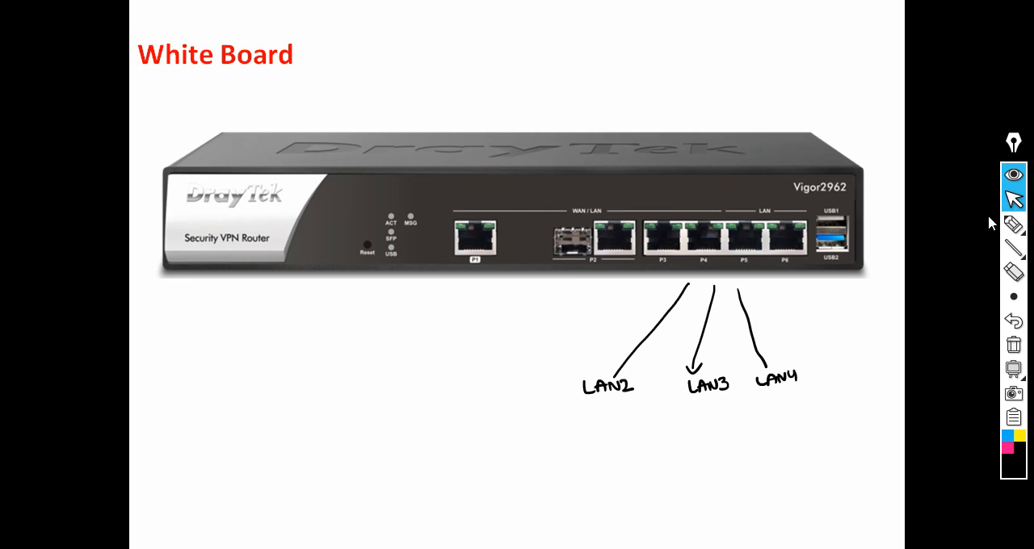
left_click(1013, 225)
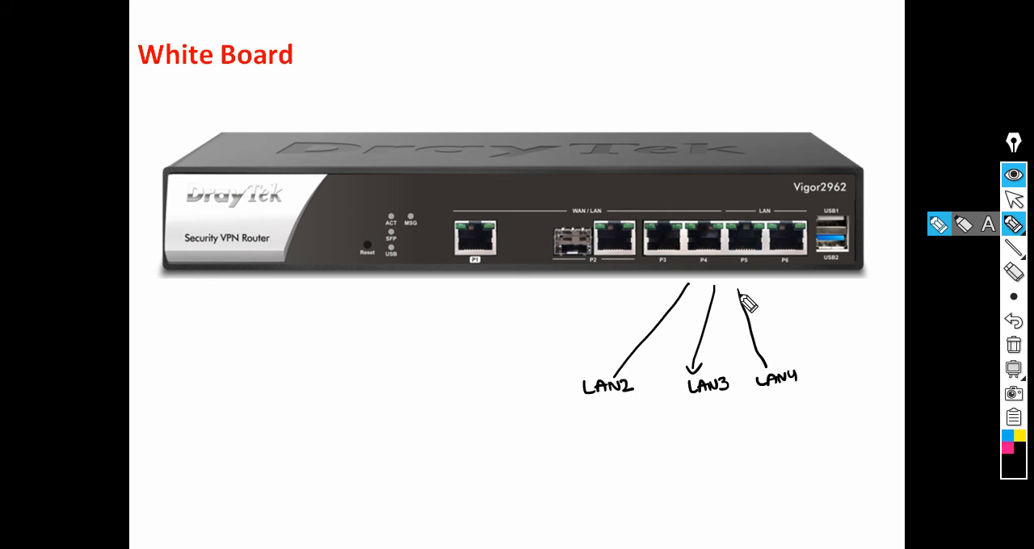